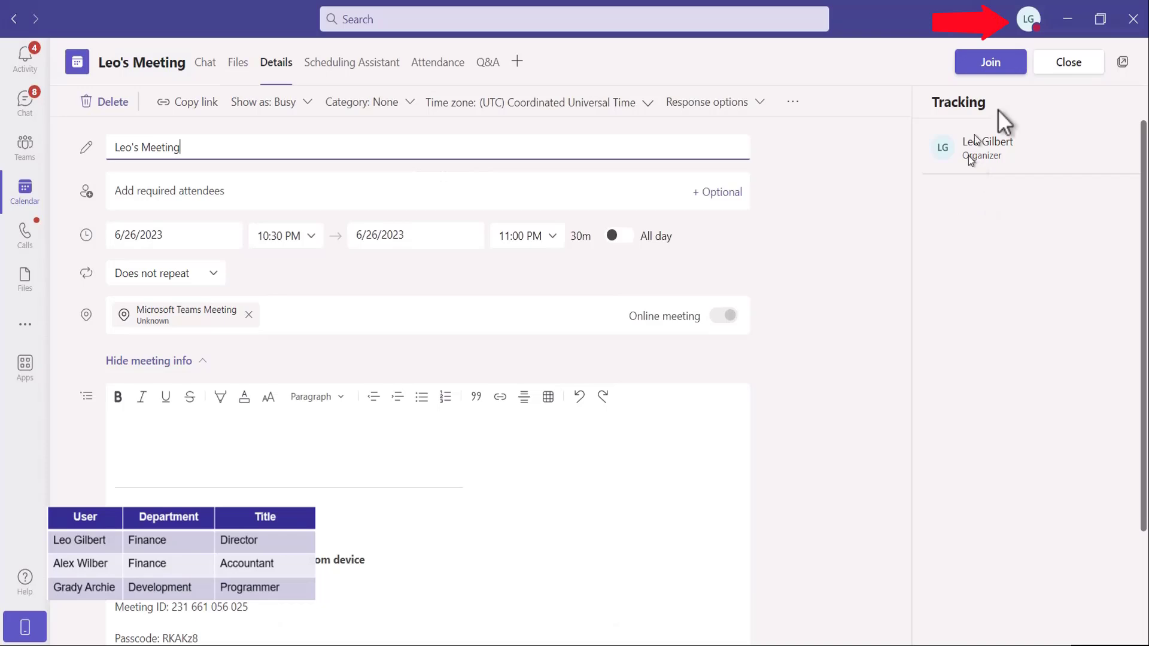
Step: Join the scheduled meeting with the current audio settings
{"action": "left_click", "coordinate": [994, 61]}
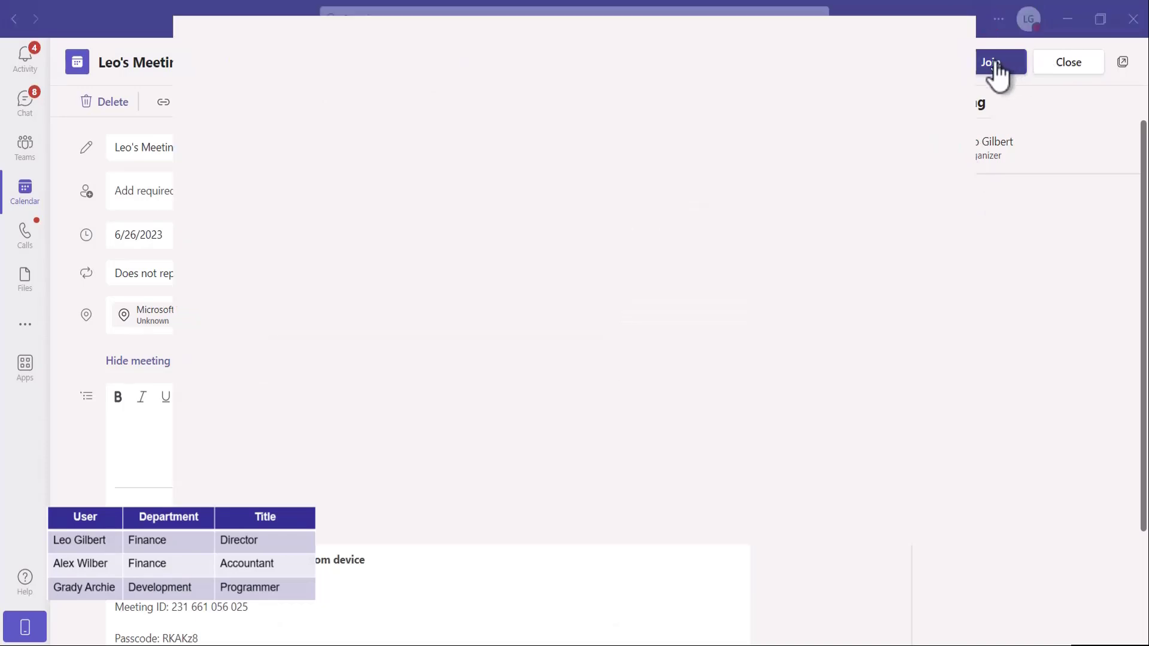
{"action": "left_click", "coordinate": [931, 28]}
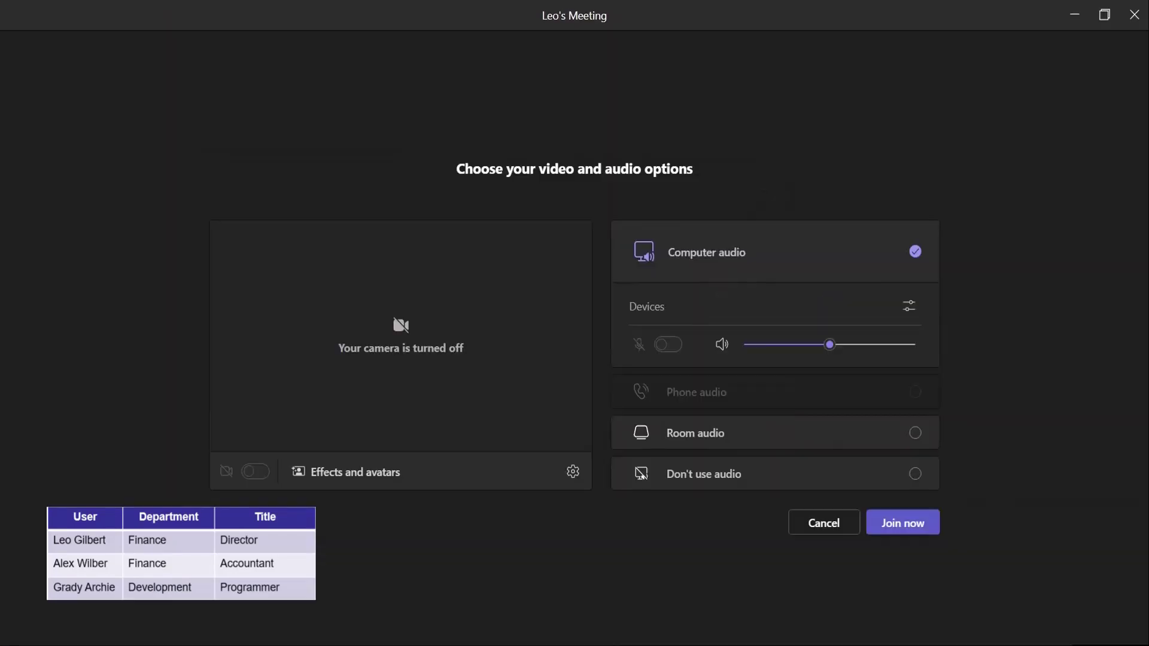
{"action": "left_click", "coordinate": [906, 523]}
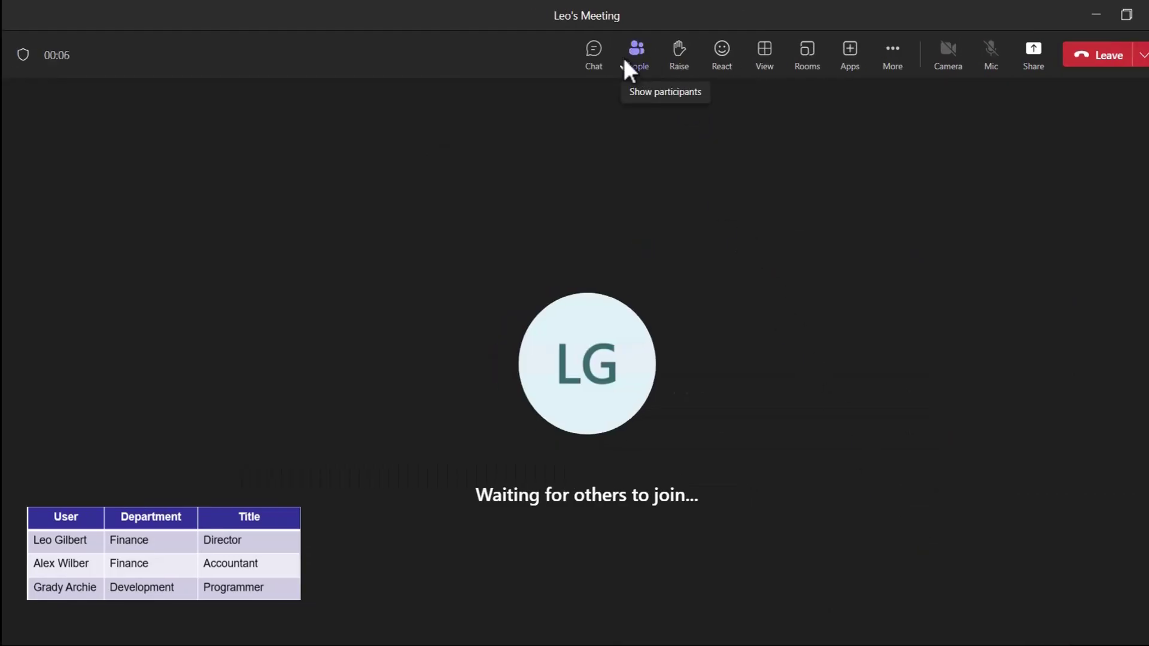
Step: In the meeting chat, start an @ mention and add the EMTeamsApp bot via Get bots
{"action": "left_click", "coordinate": [594, 55]}
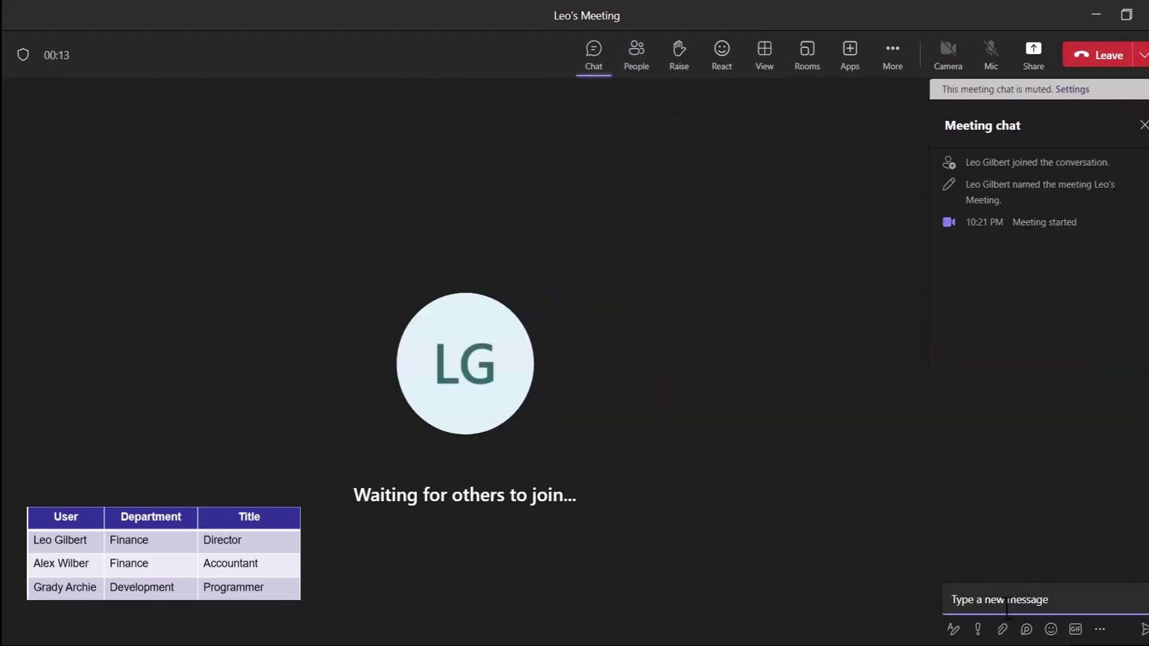
{"action": "left_click", "coordinate": [1006, 607]}
{"action": "type", "text": "@"}
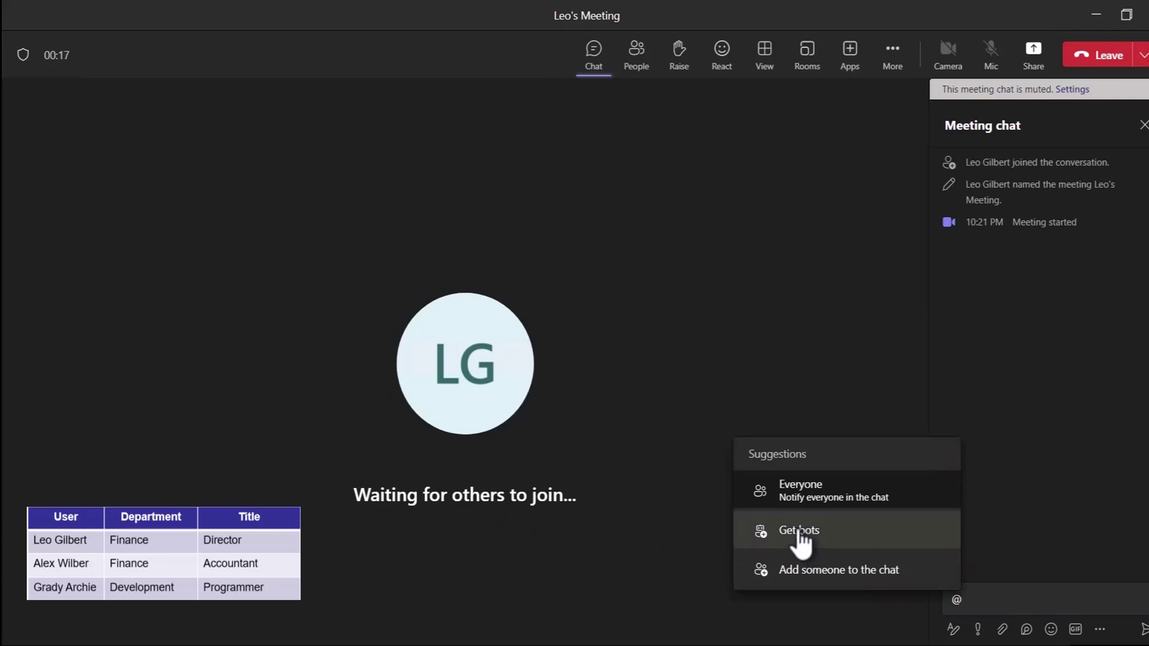
{"action": "left_click", "coordinate": [800, 542]}
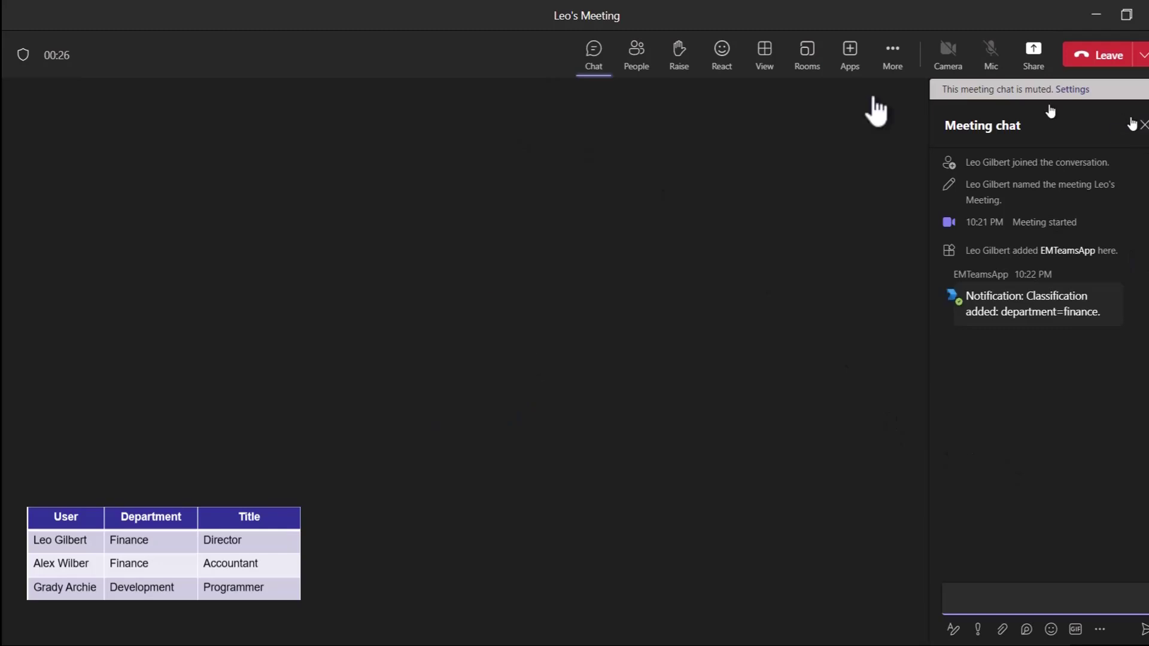
Step: Find the finance accountant in the participants list and request them to join
{"action": "left_click", "coordinate": [628, 45]}
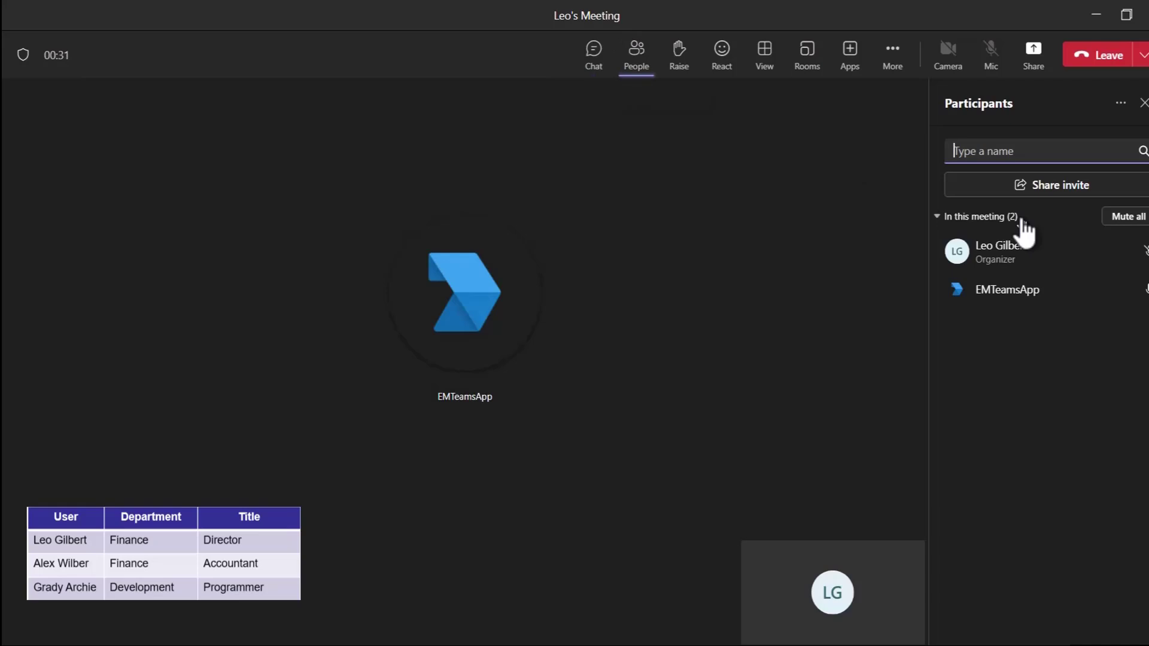
{"action": "type", "text": "Alex"}
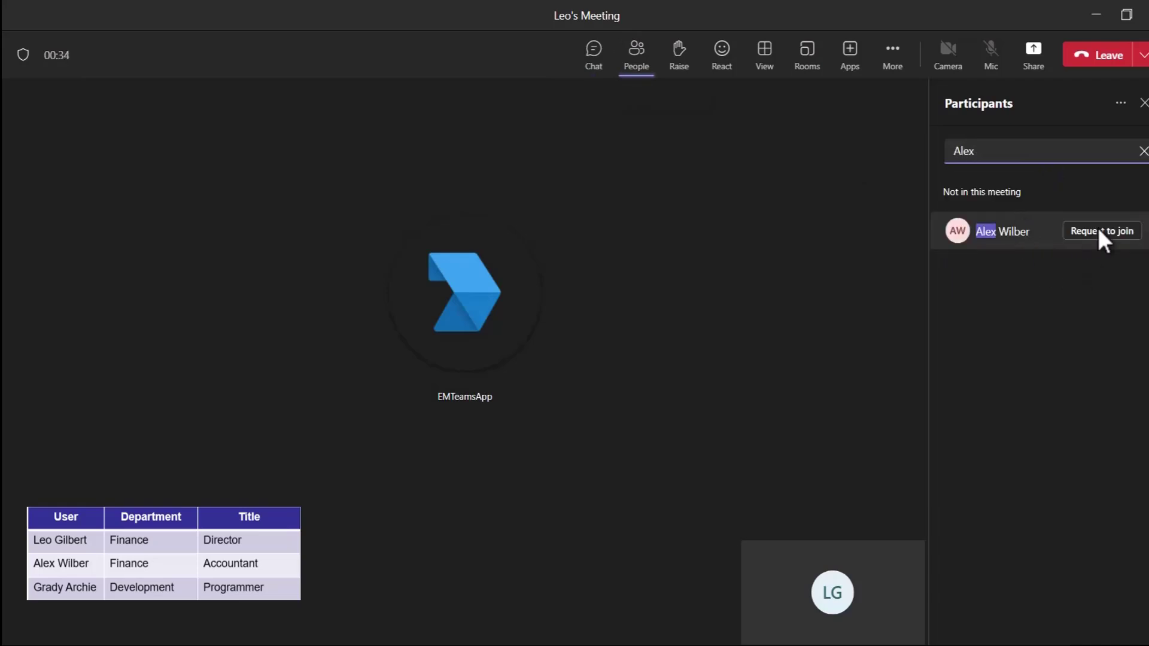
{"action": "left_click", "coordinate": [1100, 230]}
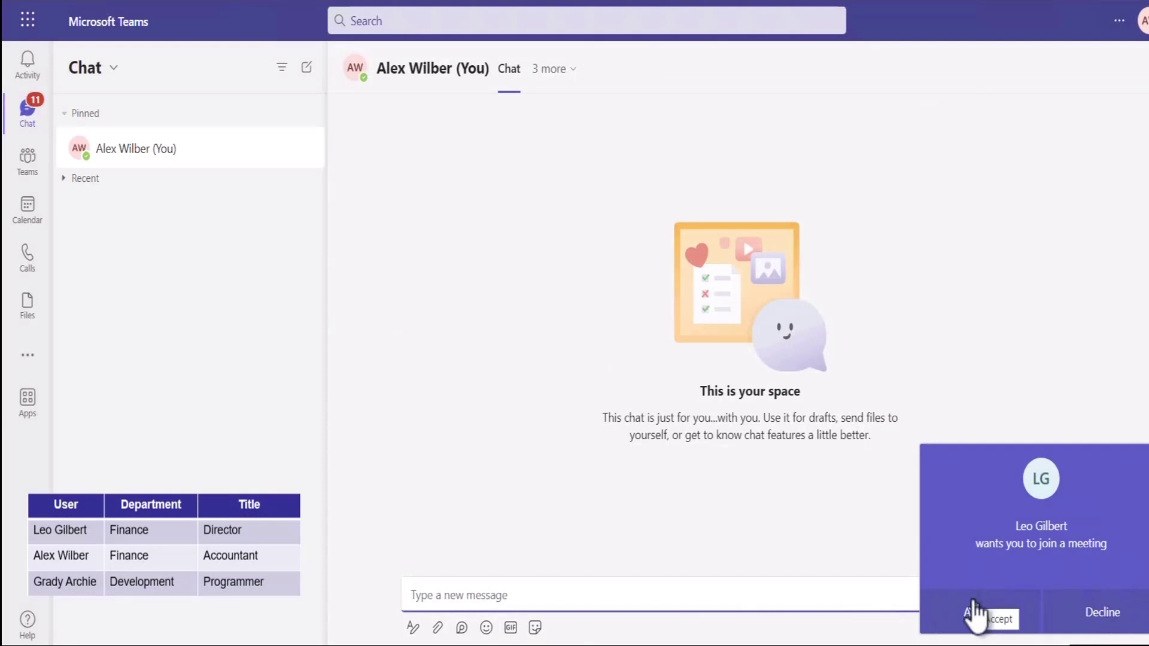
Step: As the accountant, accept the invitation, join the meeting and view the bot's chat messages
{"action": "left_click", "coordinate": [978, 613]}
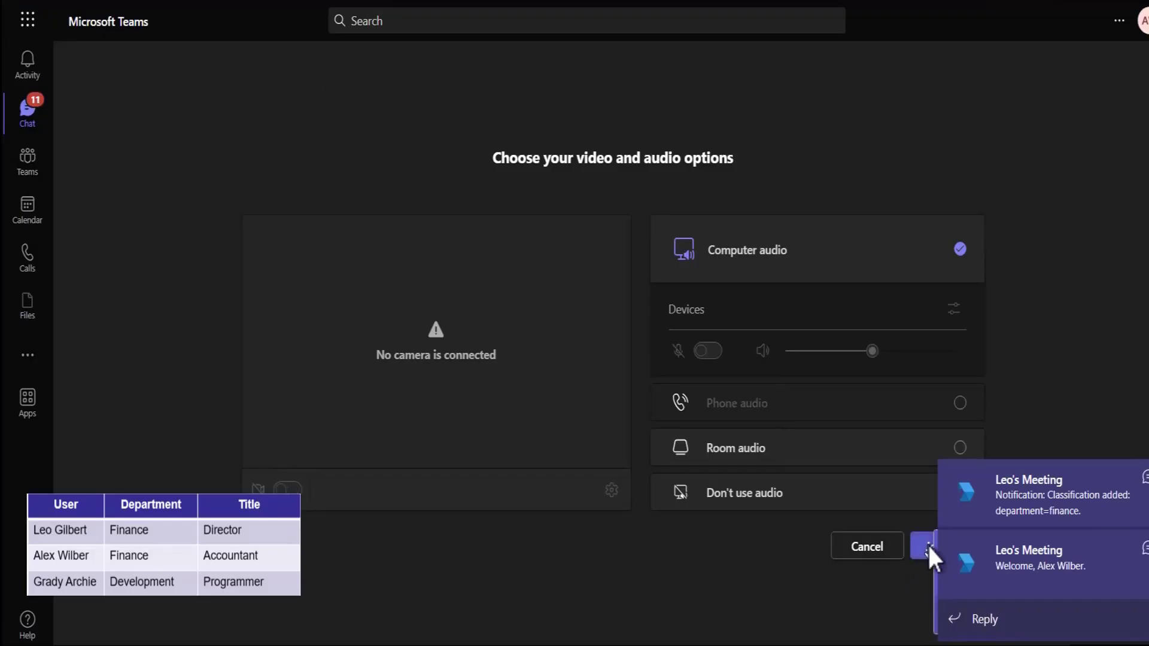
{"action": "left_click", "coordinate": [929, 547]}
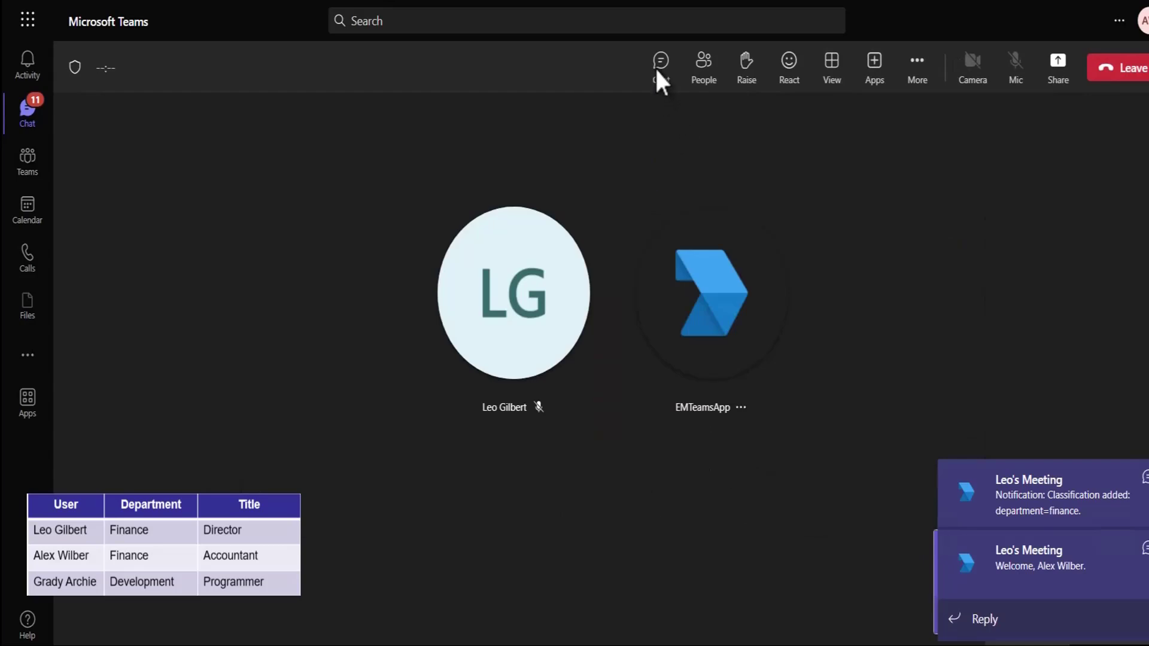
{"action": "left_click", "coordinate": [1131, 498]}
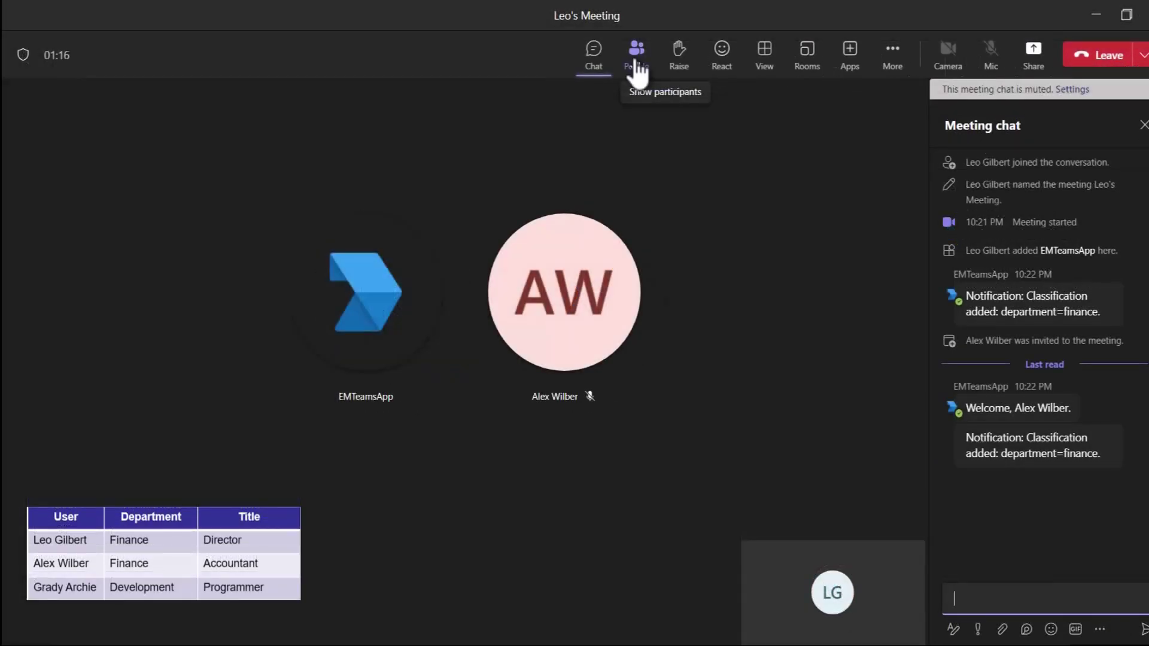
Step: Find the development programmer in the participants list and request them to join
{"action": "left_click", "coordinate": [637, 60]}
{"action": "type", "text": "Ar"}
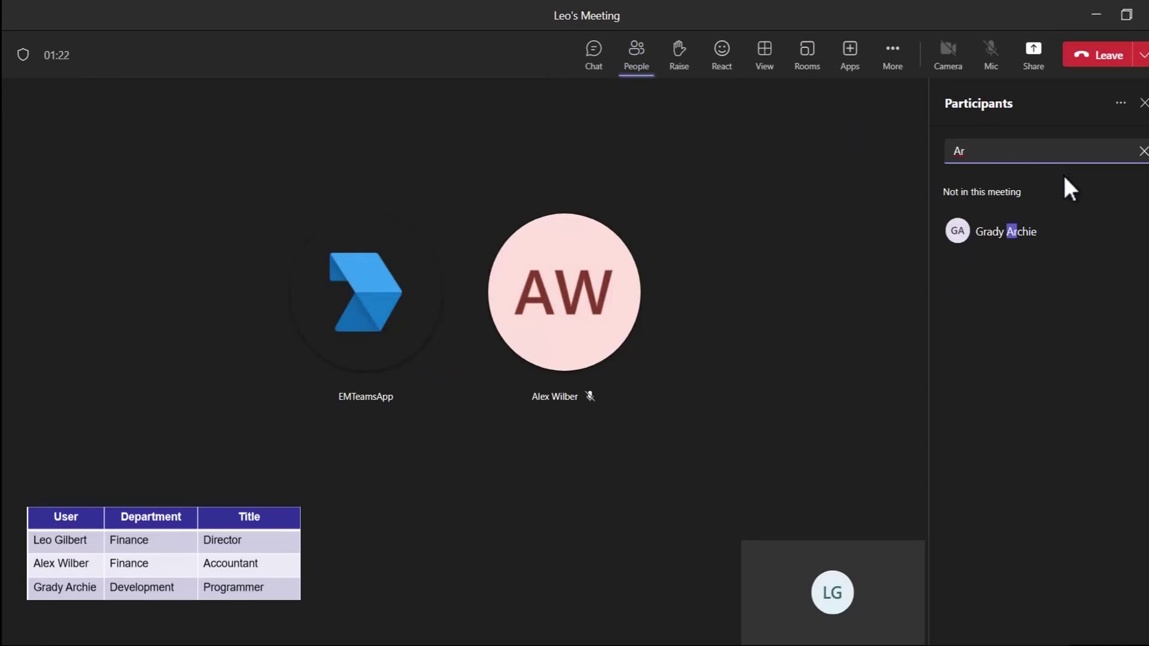
{"action": "left_click", "coordinate": [1083, 234]}
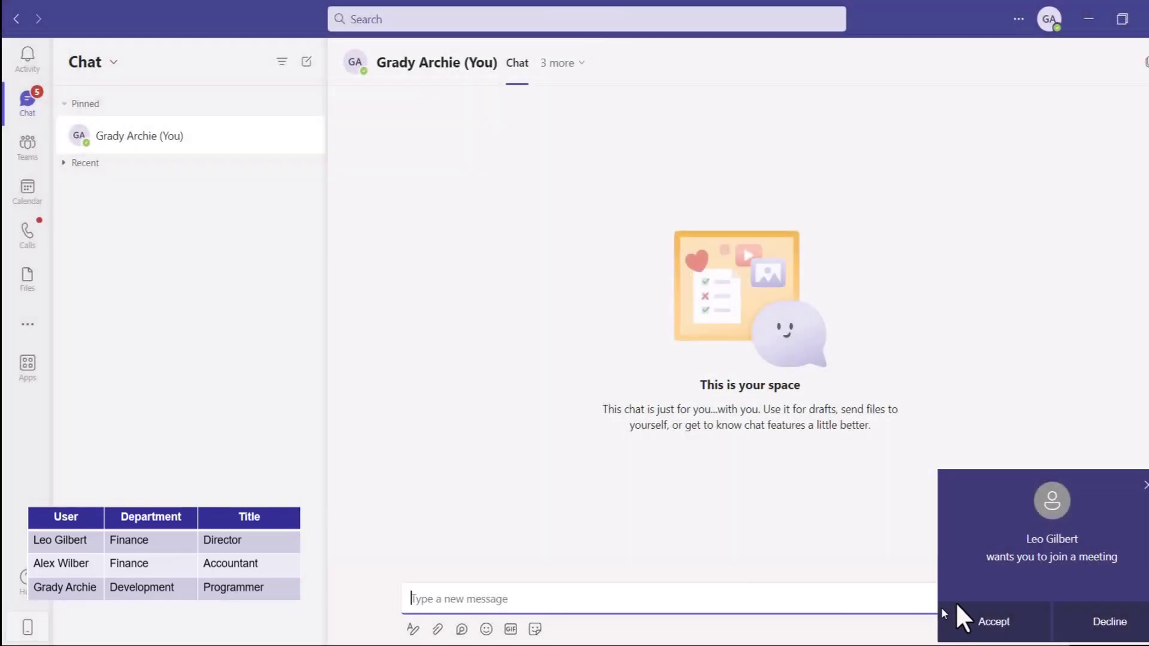
Step: As the programmer, accept and attempt to join, then return to the meeting chat
{"action": "left_click", "coordinate": [998, 623]}
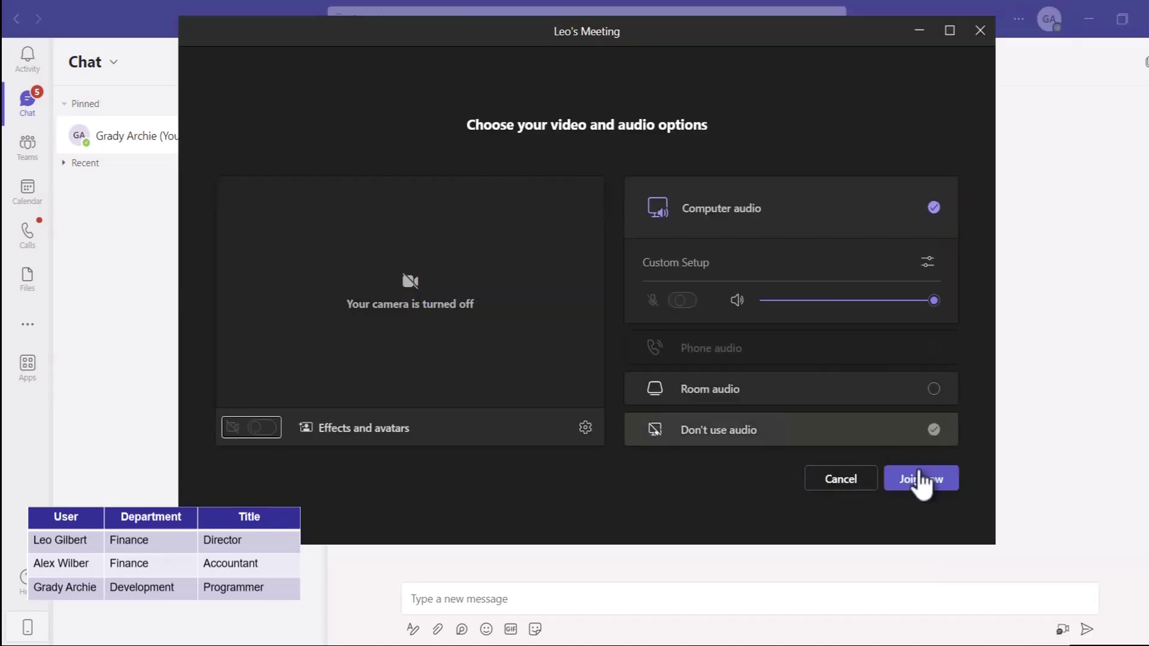
{"action": "left_click", "coordinate": [914, 478]}
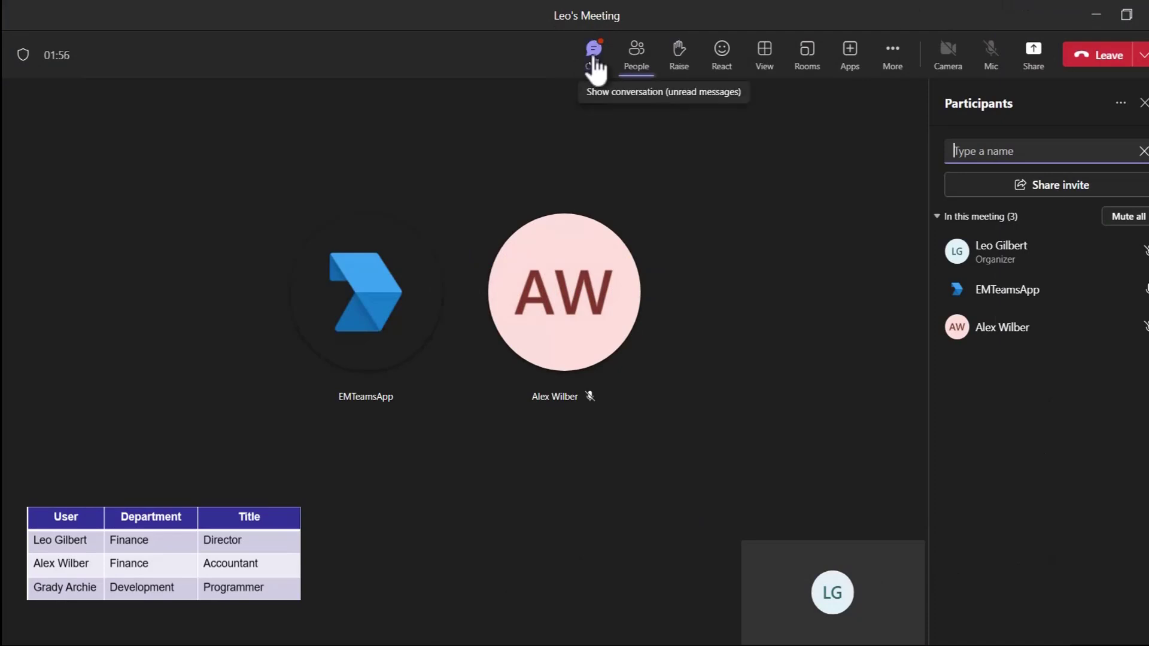
{"action": "left_click", "coordinate": [594, 65]}
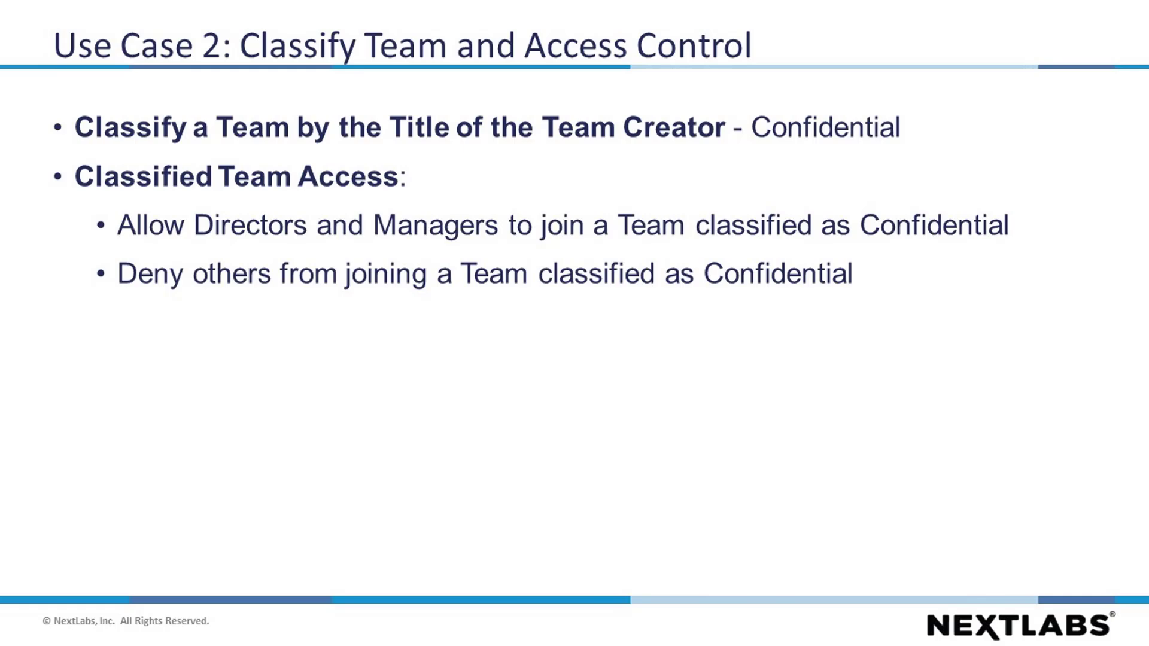
Step: Advance to the Use Case 2 Policies slide, then check the signed-in Teams account
{"action": "key", "text": "Right"}
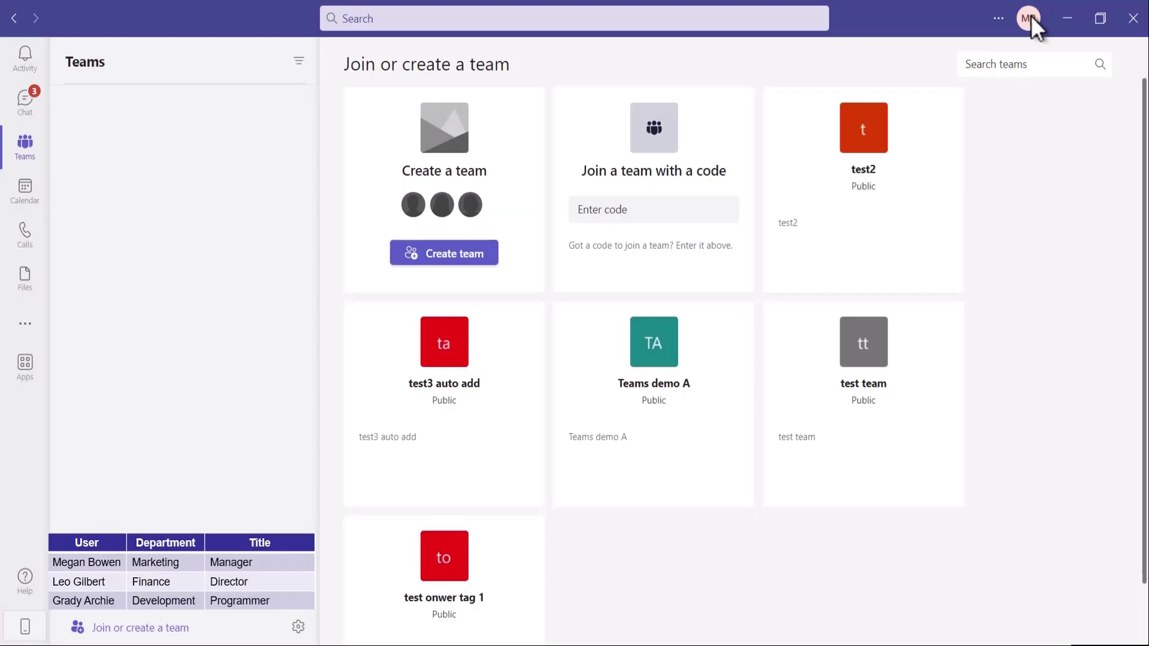
{"action": "left_click", "coordinate": [1030, 16]}
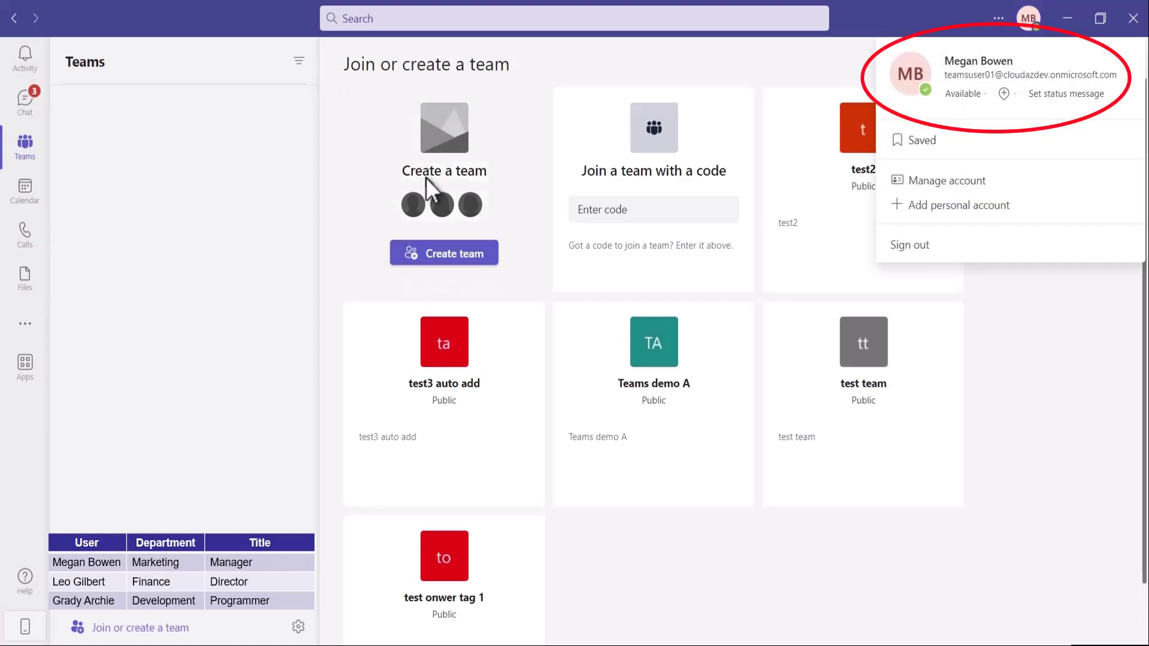
Step: Create a public team from scratch named 'Megan's Demo Team 1'
{"action": "left_click", "coordinate": [440, 257]}
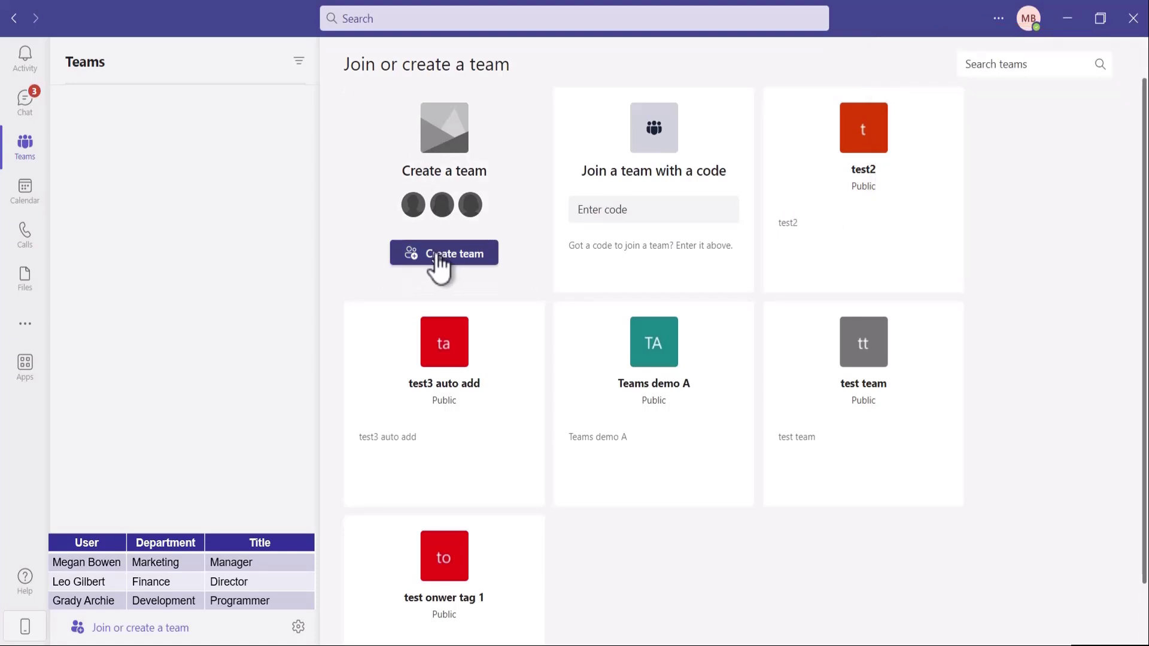
{"action": "left_click", "coordinate": [436, 254]}
{"action": "left_click", "coordinate": [471, 218]}
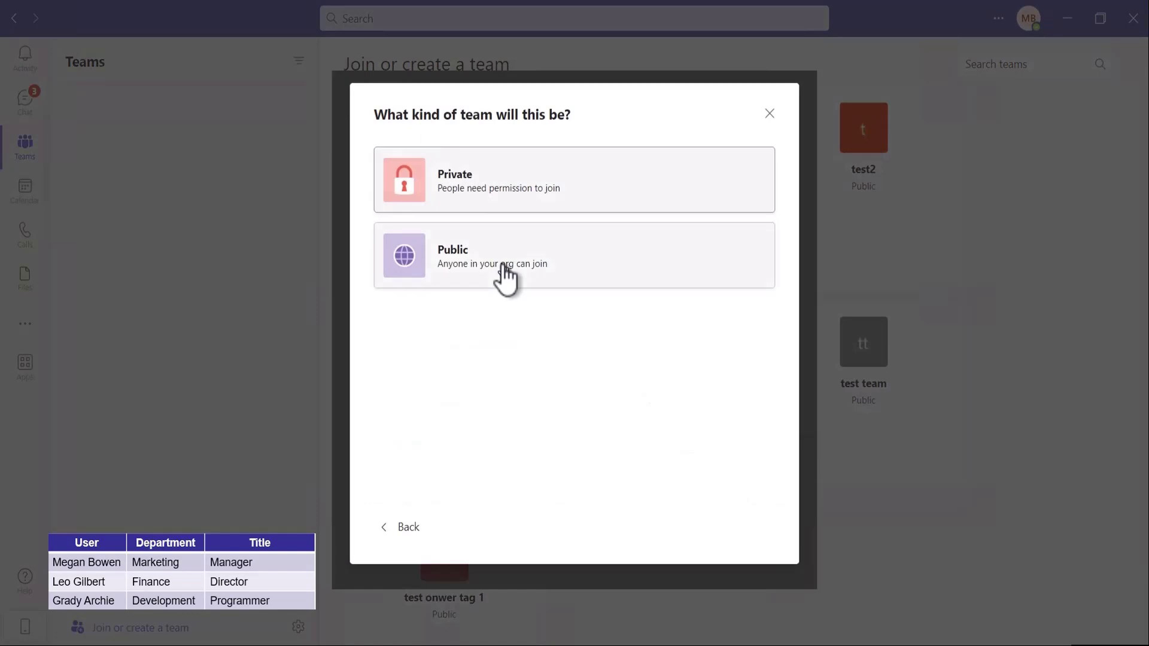
{"action": "left_click", "coordinate": [504, 275]}
{"action": "type", "text": "Mega"}
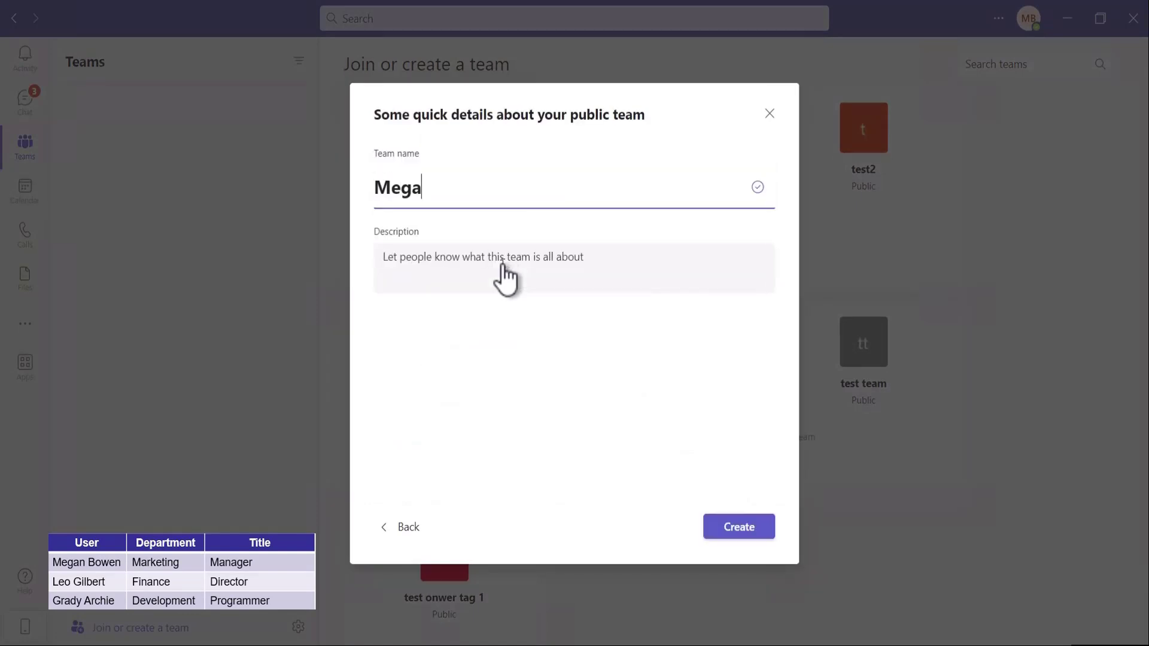
{"action": "type", "text": "n's Demo Team 1"}
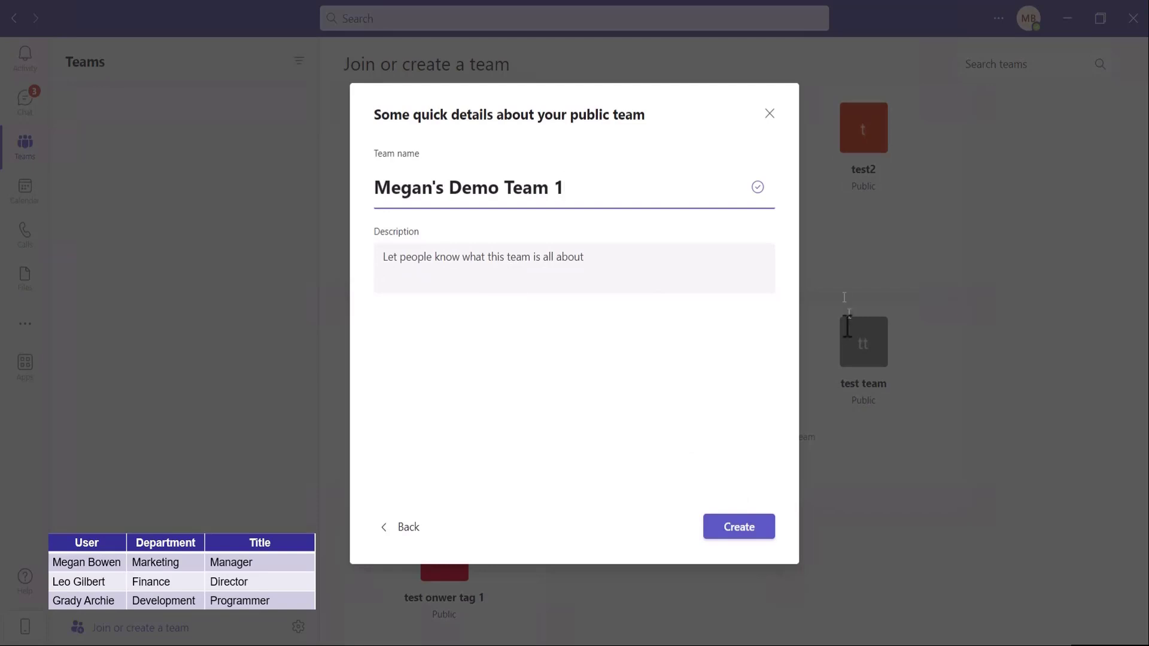
{"action": "left_click", "coordinate": [745, 530]}
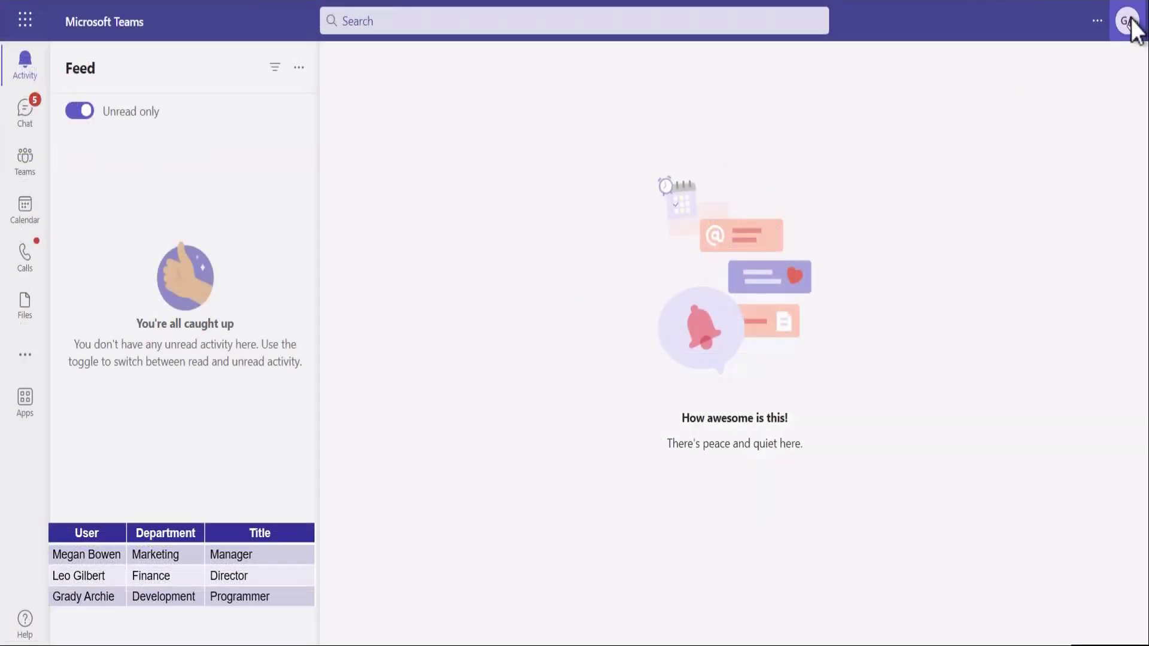
Step: Confirm the signed-in account and search the team directory for the demo team
{"action": "left_click", "coordinate": [1129, 21]}
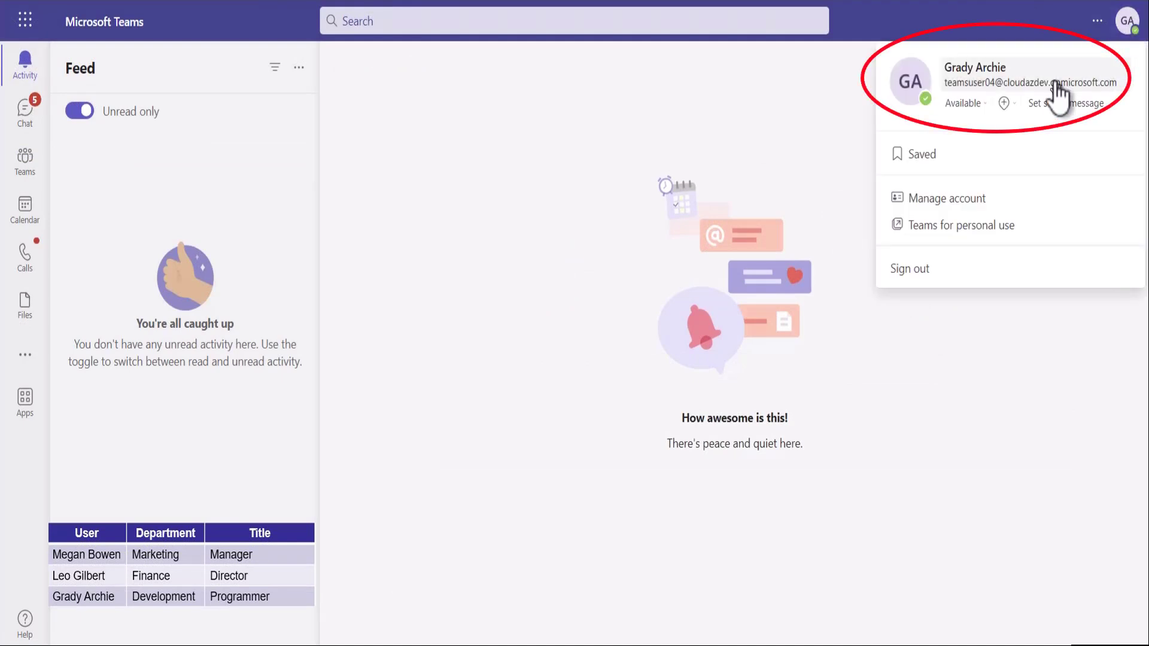
{"action": "left_click", "coordinate": [26, 162]}
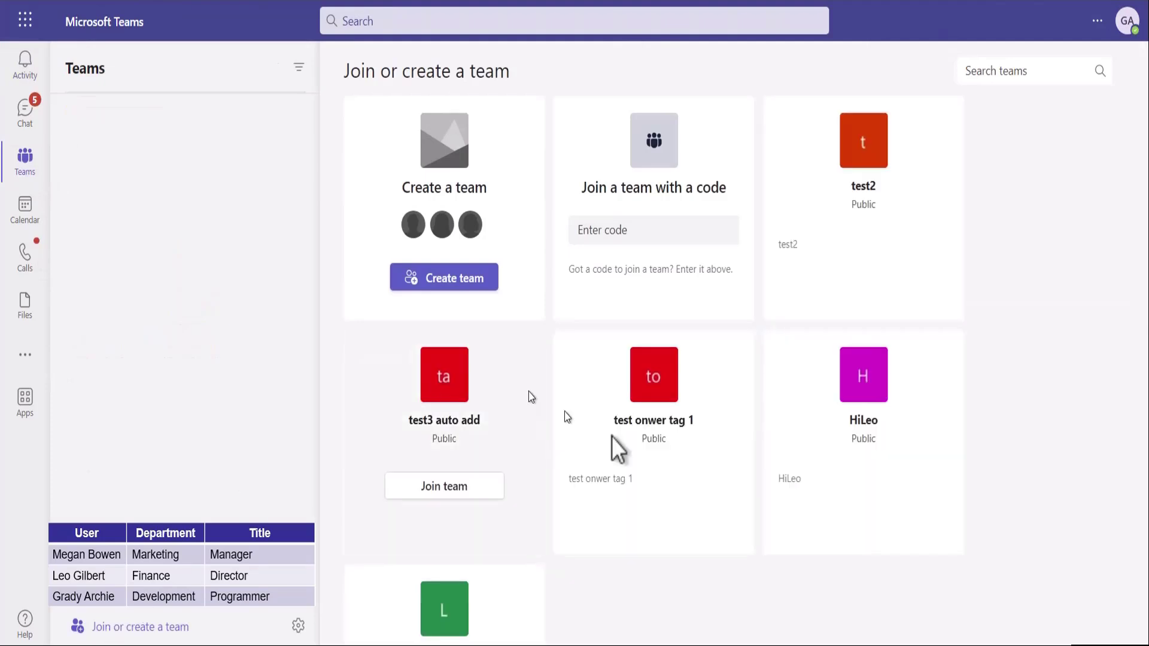
{"action": "left_click", "coordinate": [1023, 72]}
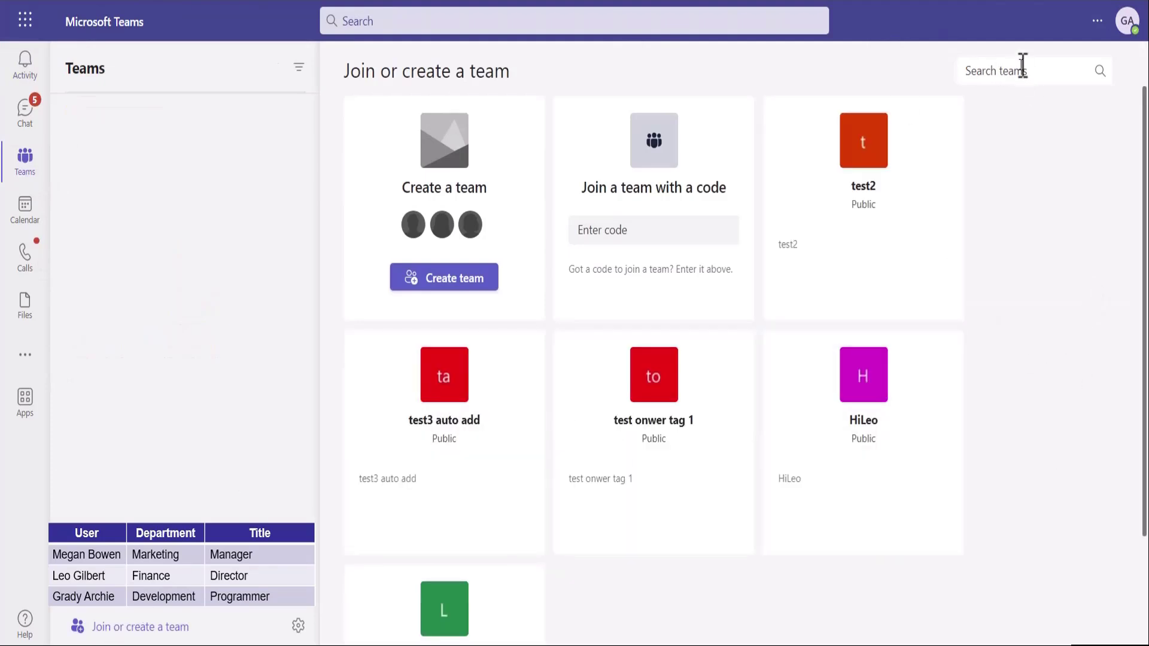
{"action": "type", "text": "megan"}
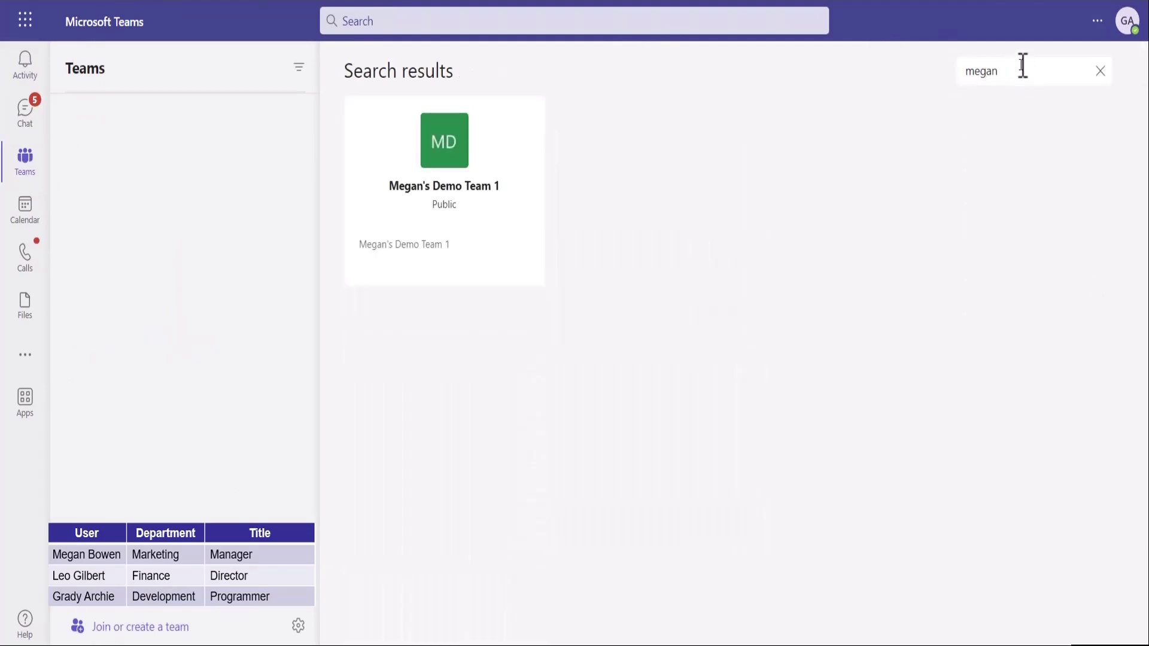
Step: Join the demo team from its card and open the General channel
{"action": "mouse_move", "coordinate": [428, 186]}
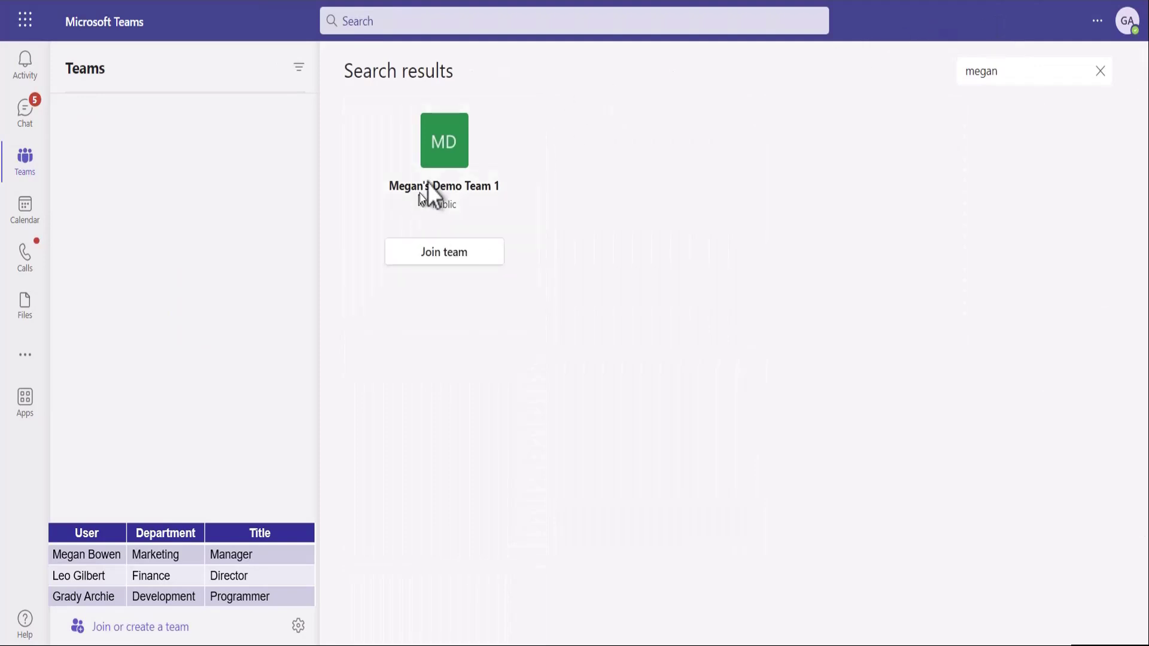
{"action": "left_click", "coordinate": [459, 256]}
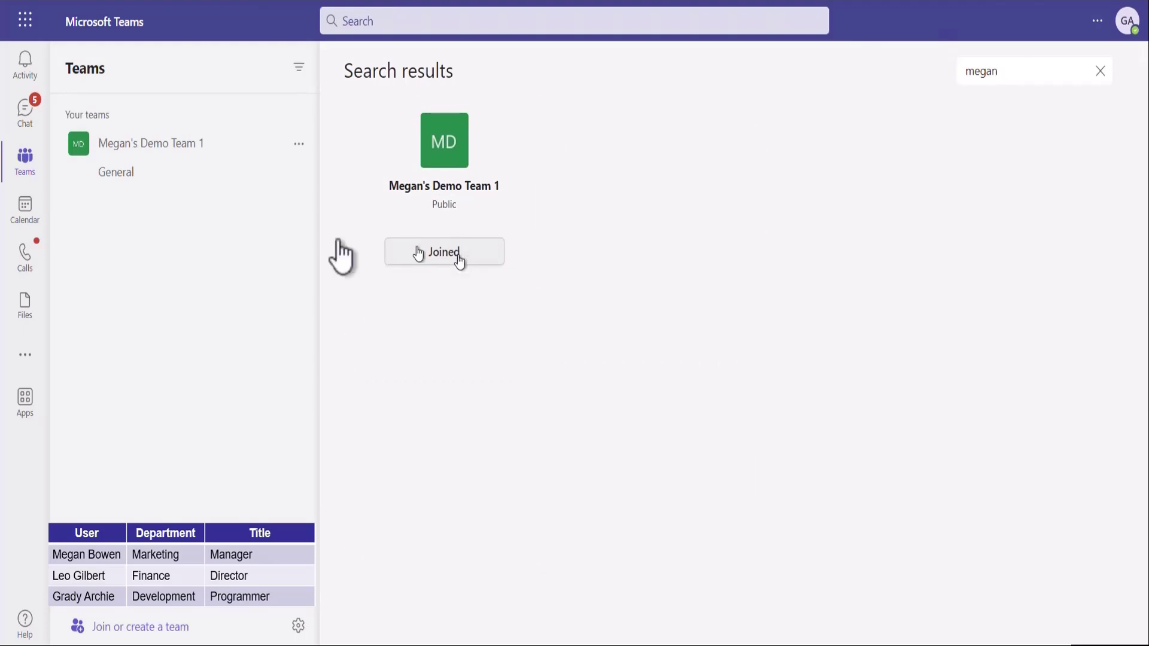
{"action": "left_click", "coordinate": [115, 176]}
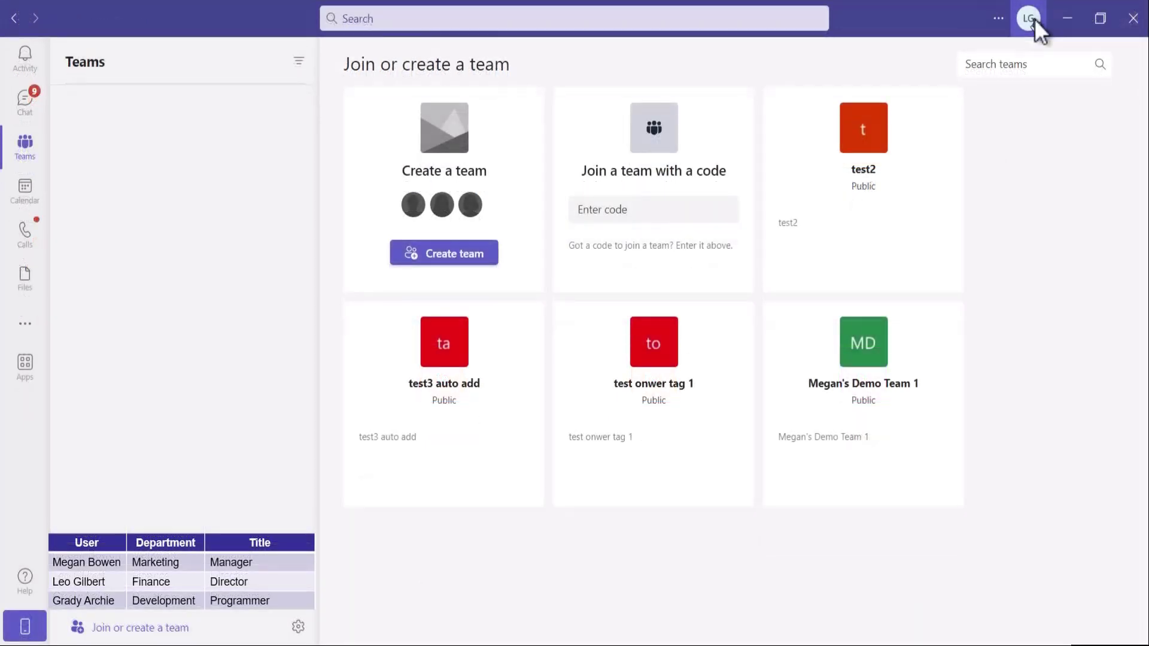
Step: Check the signed-in account, join the demo team and open its General channel
{"action": "left_click", "coordinate": [1032, 20]}
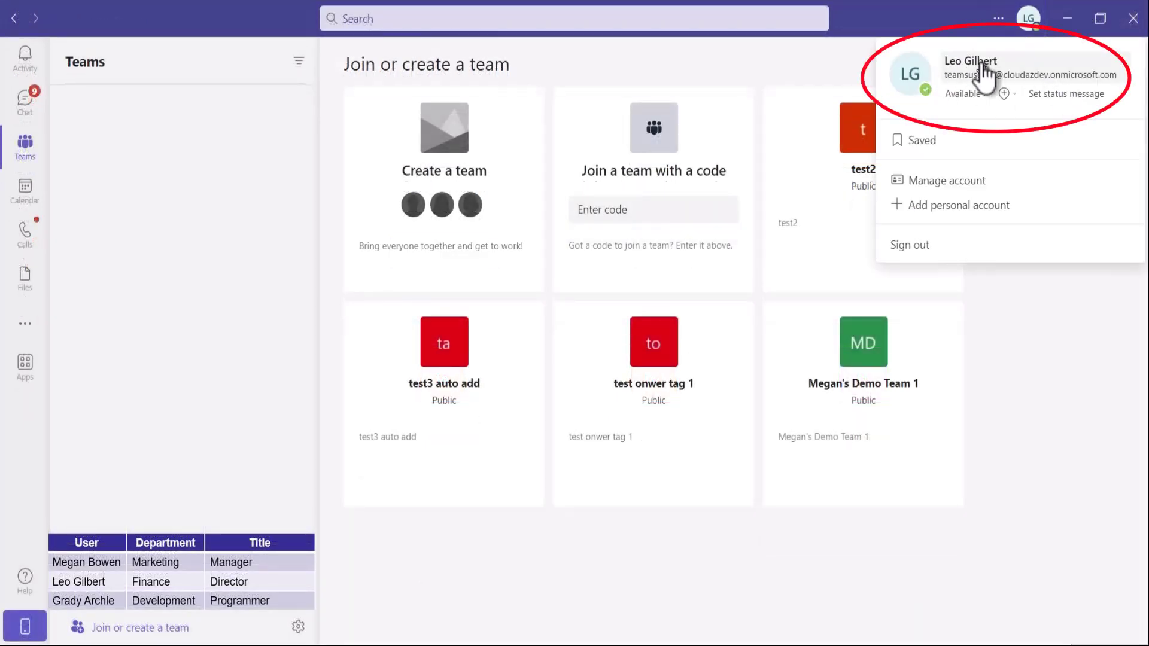
{"action": "left_click", "coordinate": [872, 460]}
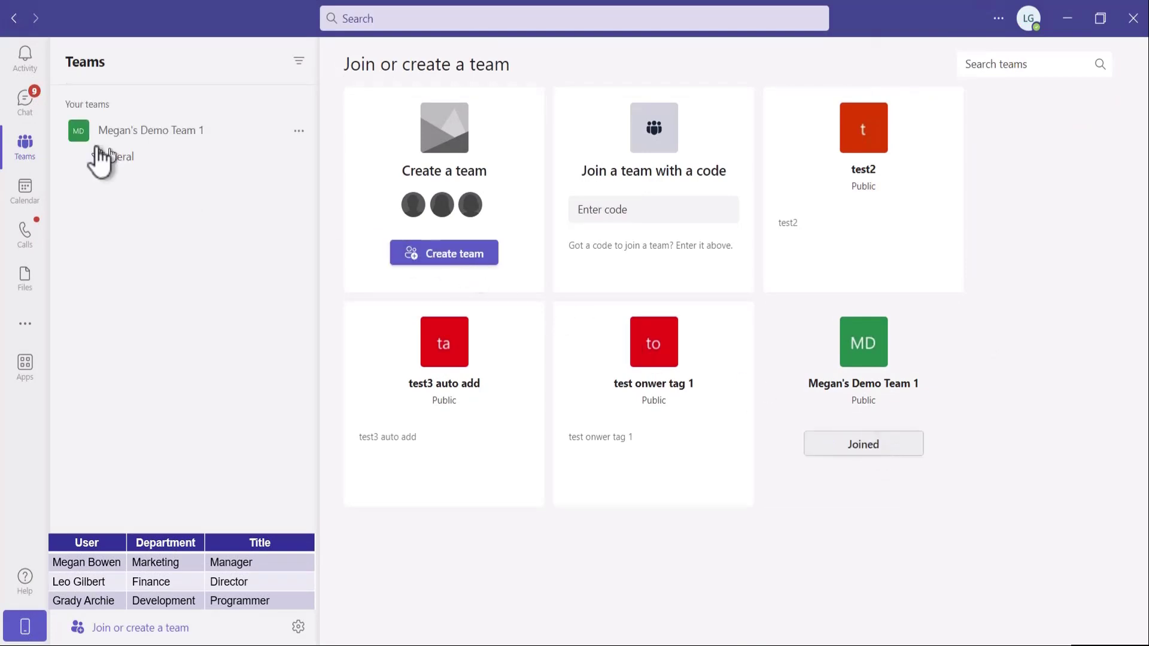
{"action": "left_click", "coordinate": [117, 159]}
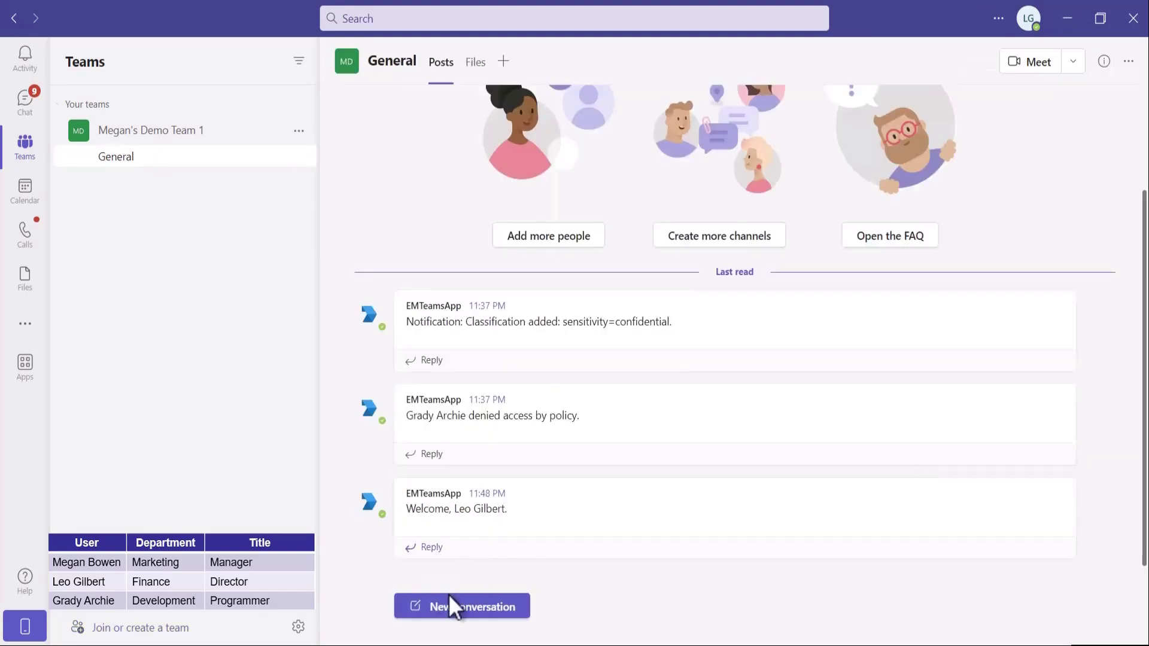
Step: Reply 'Hi Team!' under the welcome message
{"action": "left_click", "coordinate": [441, 547]}
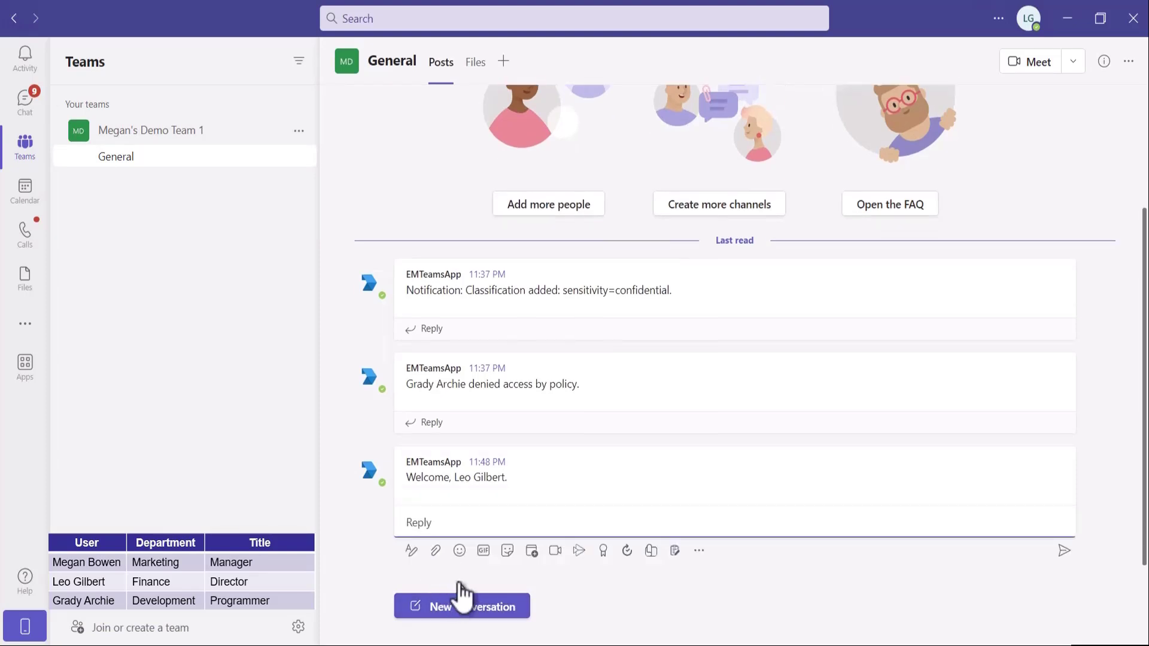
{"action": "type", "text": "Hi Team!"}
{"action": "key", "text": "Return"}
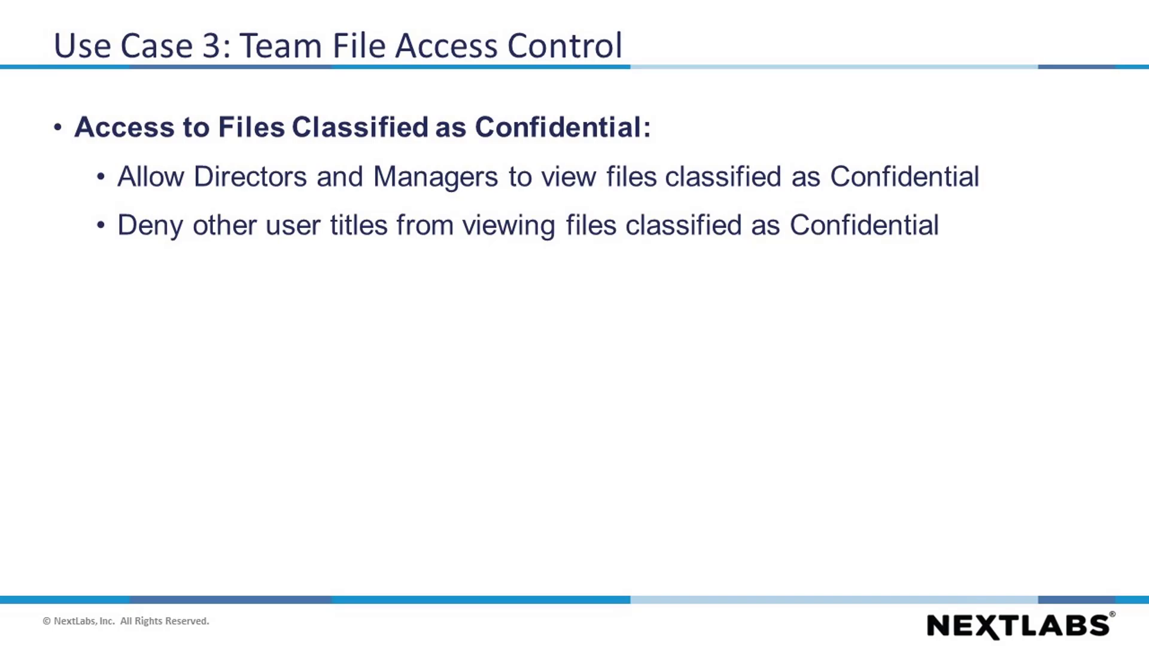
Step: Advance to the Use Case 3 policies slide
{"action": "key", "text": "Right"}
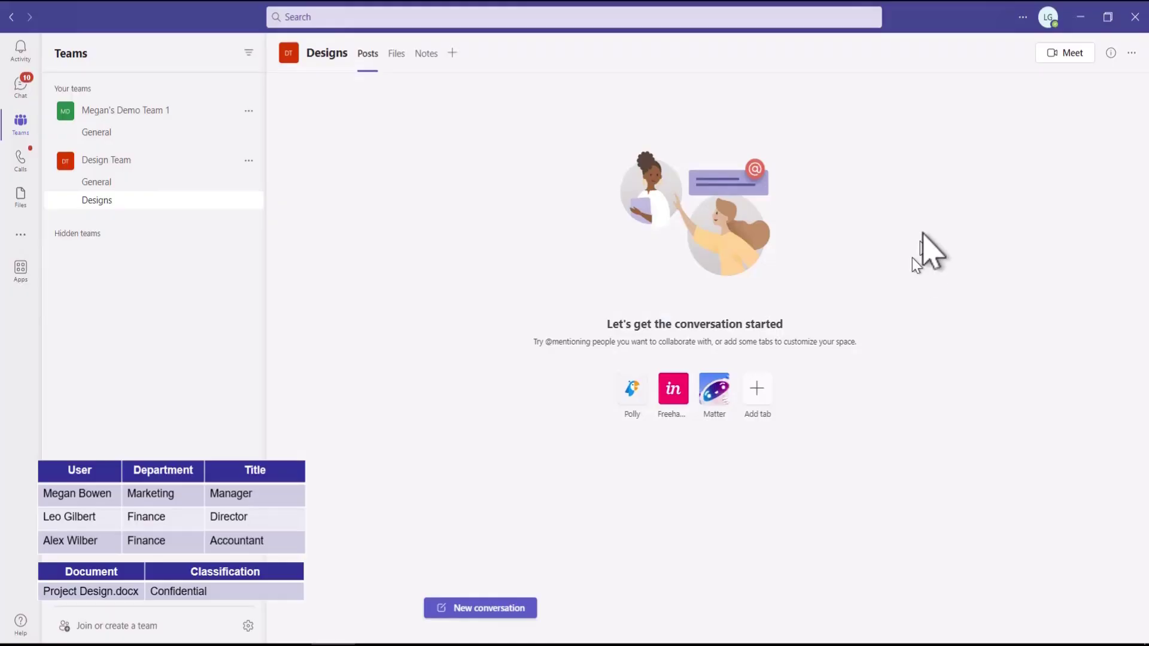
Step: Start a new Designs conversation reading 'The new design for review.'
{"action": "left_click", "coordinate": [1050, 16]}
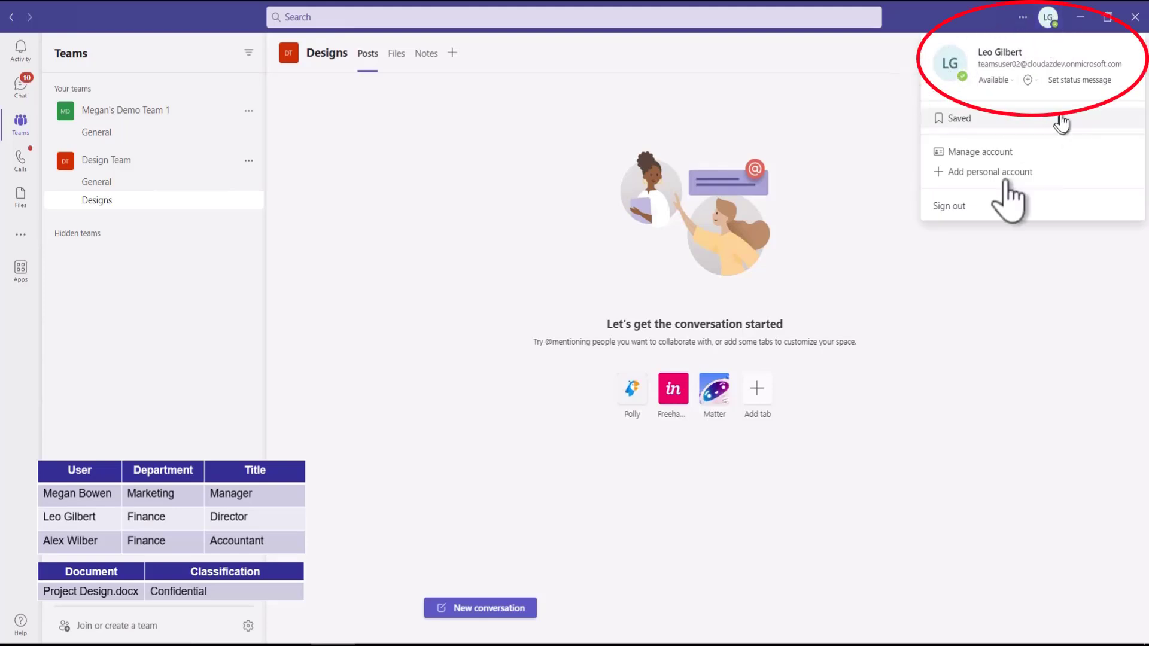
{"action": "left_click", "coordinate": [478, 607]}
{"action": "type", "text": "T"}
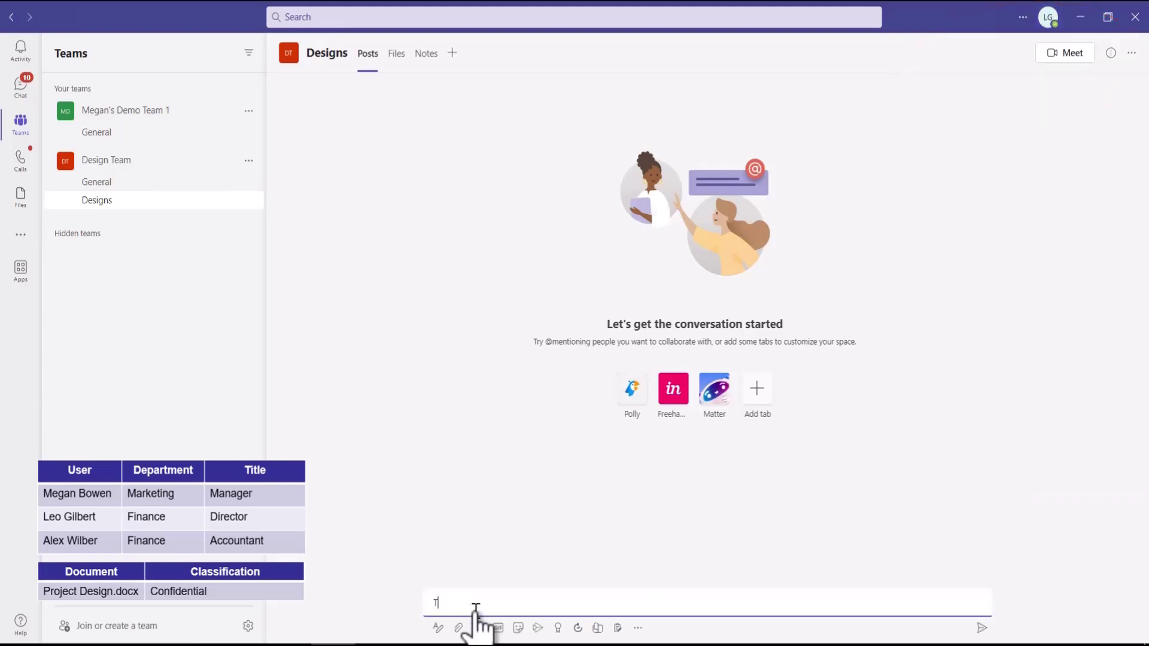
{"action": "type", "text": "he new design for review."}
Step: Attach Project Design.docx from the computer and send the post
{"action": "left_click", "coordinate": [458, 628]}
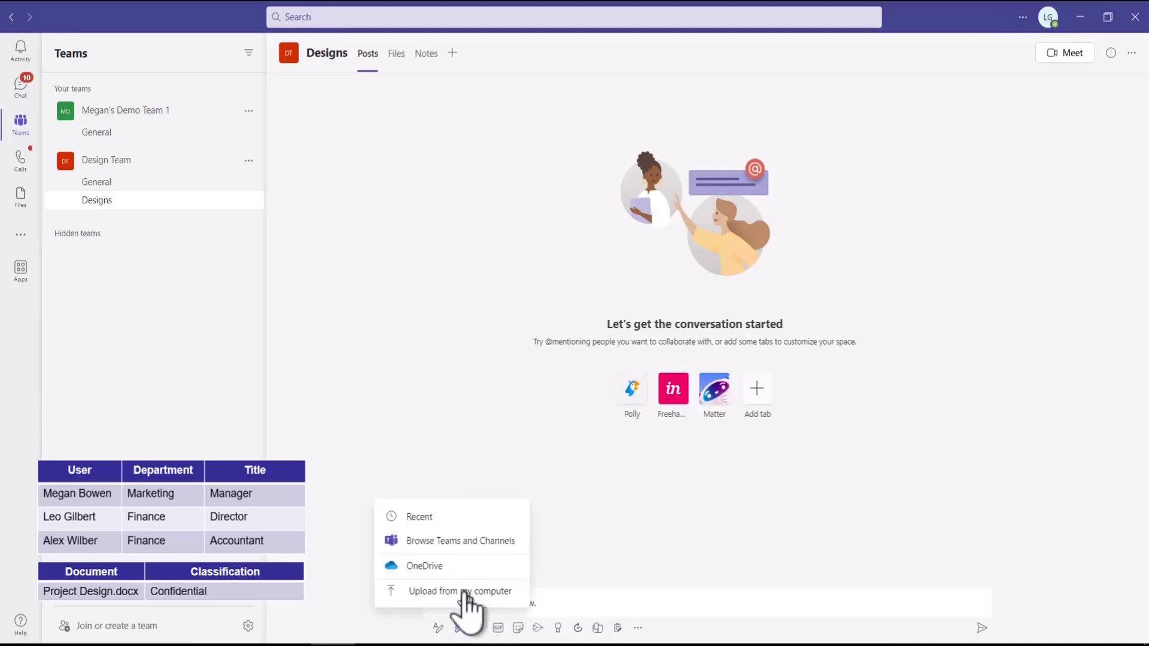
{"action": "left_click", "coordinate": [458, 579]}
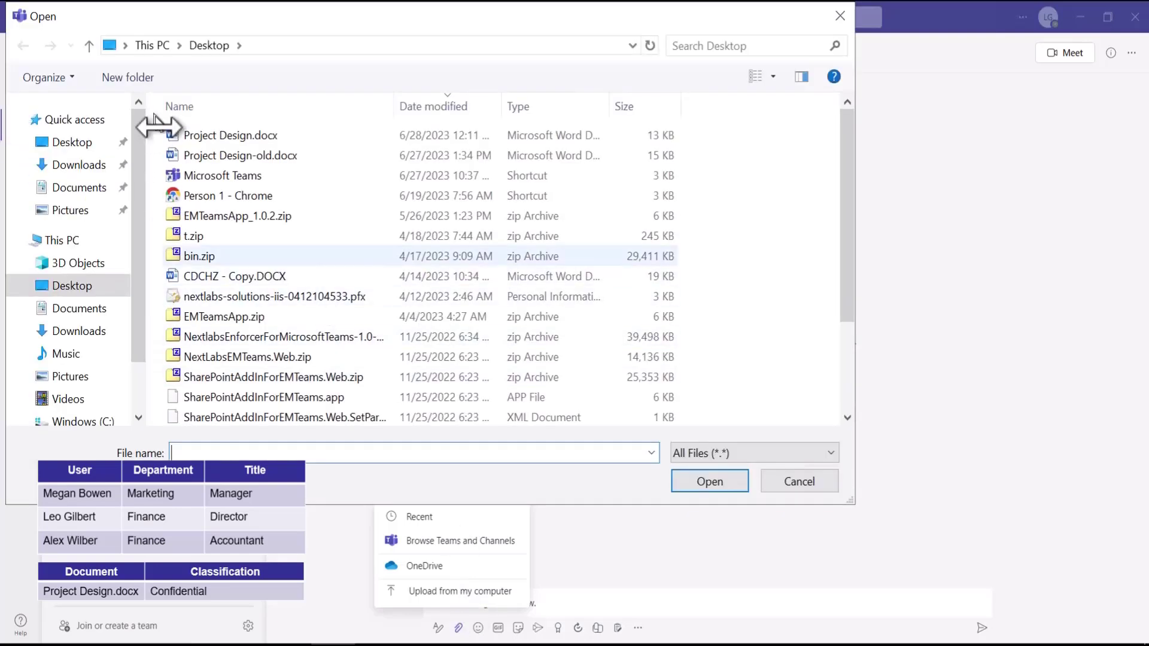
{"action": "left_click", "coordinate": [188, 135]}
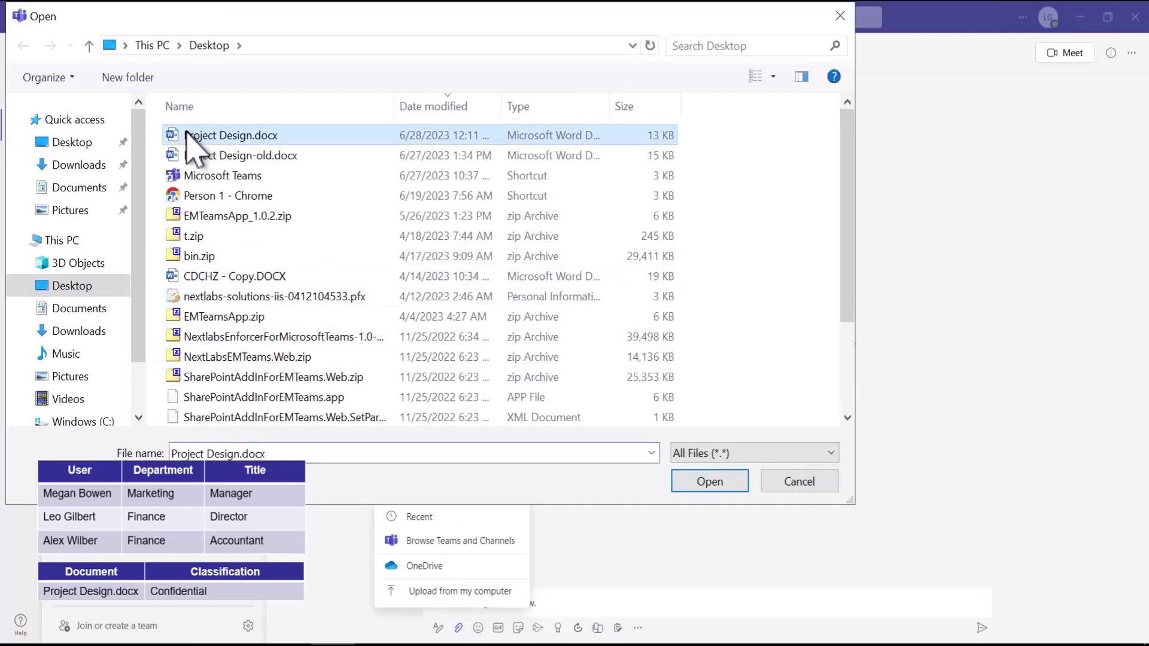
{"action": "left_click", "coordinate": [724, 484]}
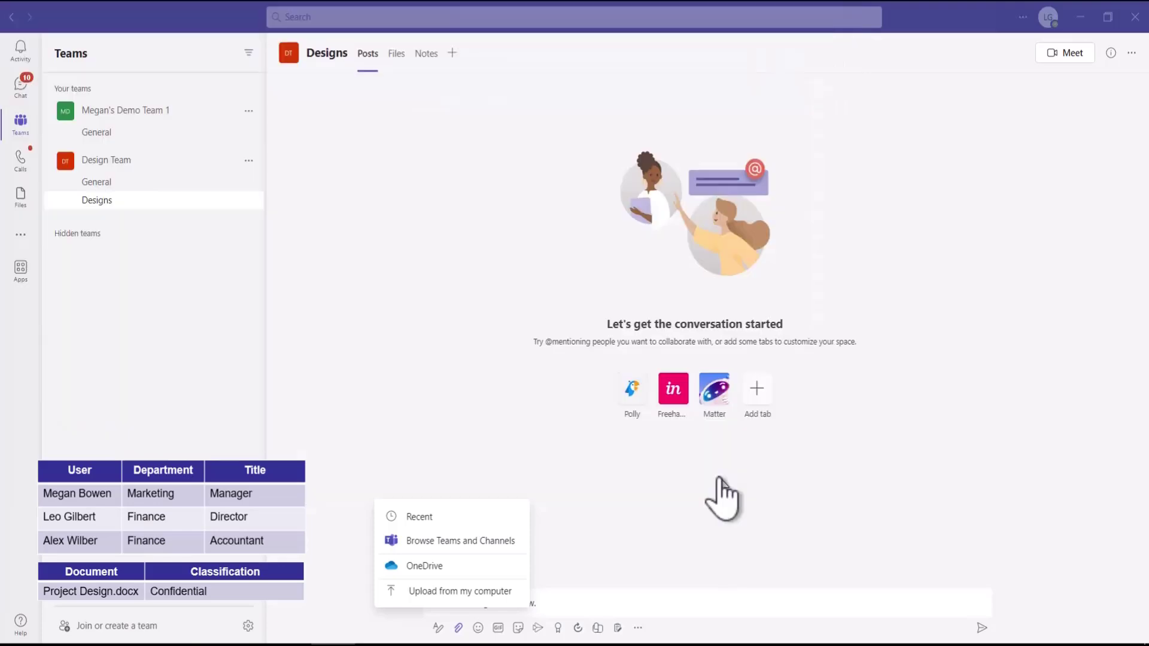
{"action": "left_click", "coordinate": [980, 627]}
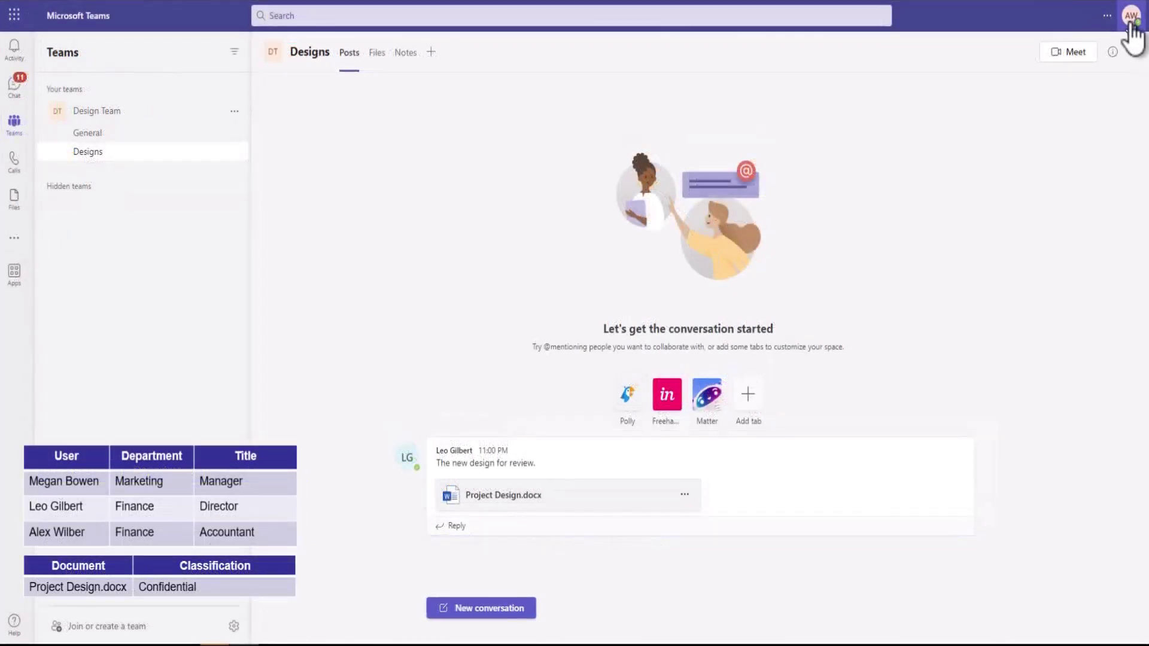
{"action": "left_click", "coordinate": [1130, 18]}
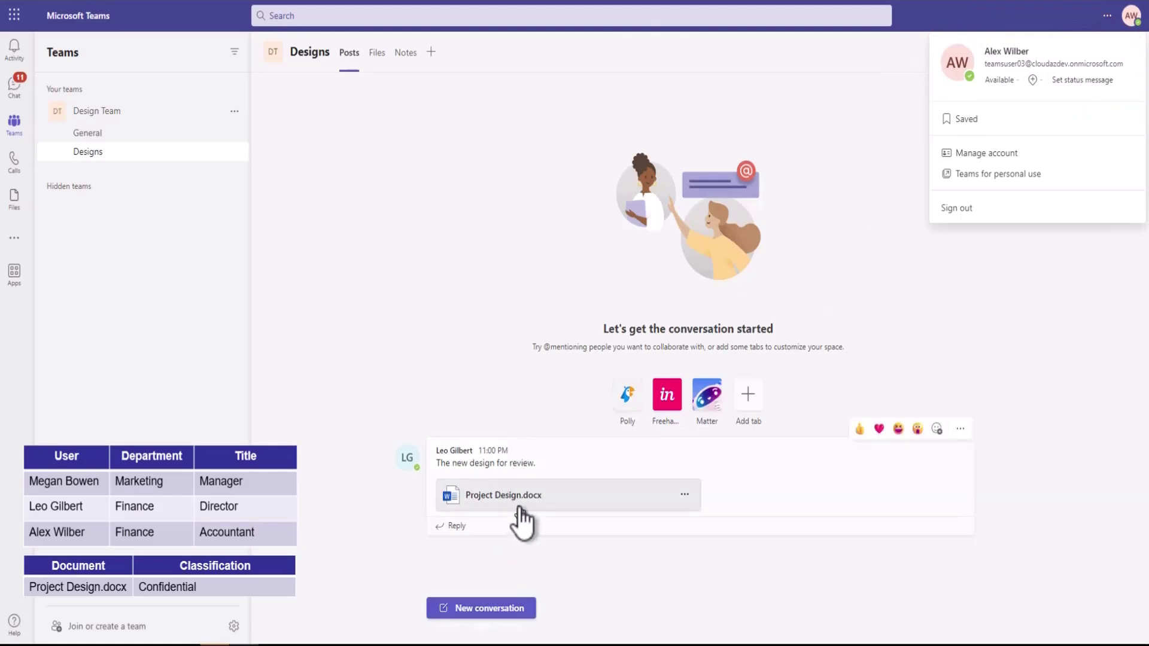
Step: Try to open Project Design.docx in Teams (default) from the file card's menu
{"action": "left_click", "coordinate": [684, 497]}
{"action": "mouse_move", "coordinate": [664, 520]}
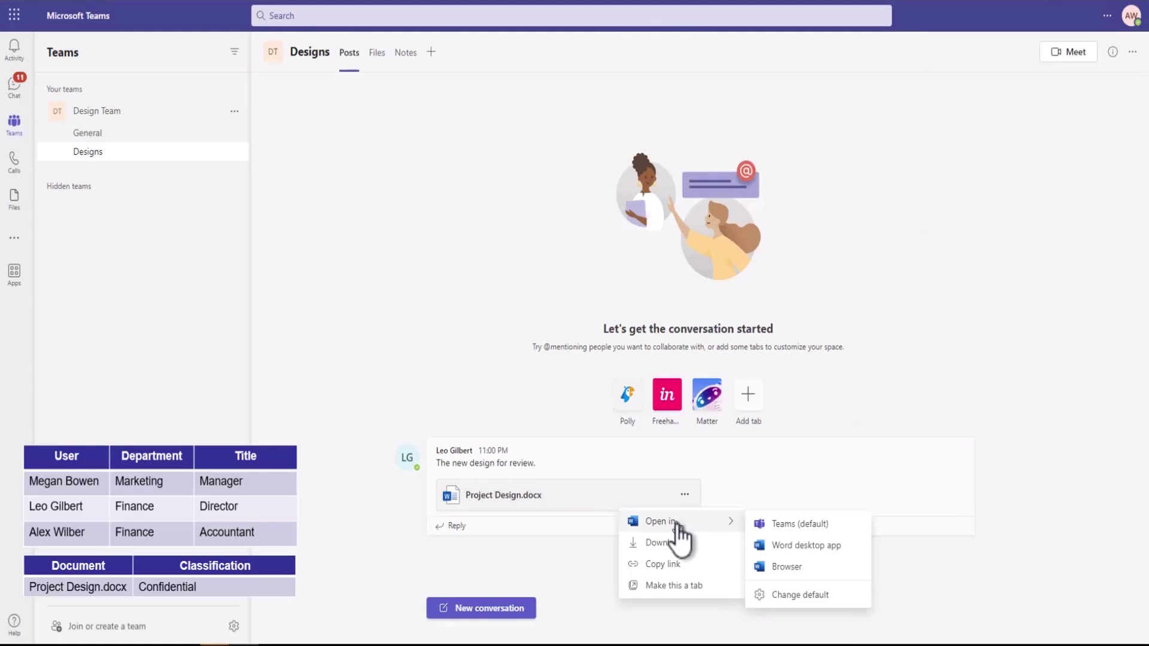
{"action": "left_click", "coordinate": [818, 528]}
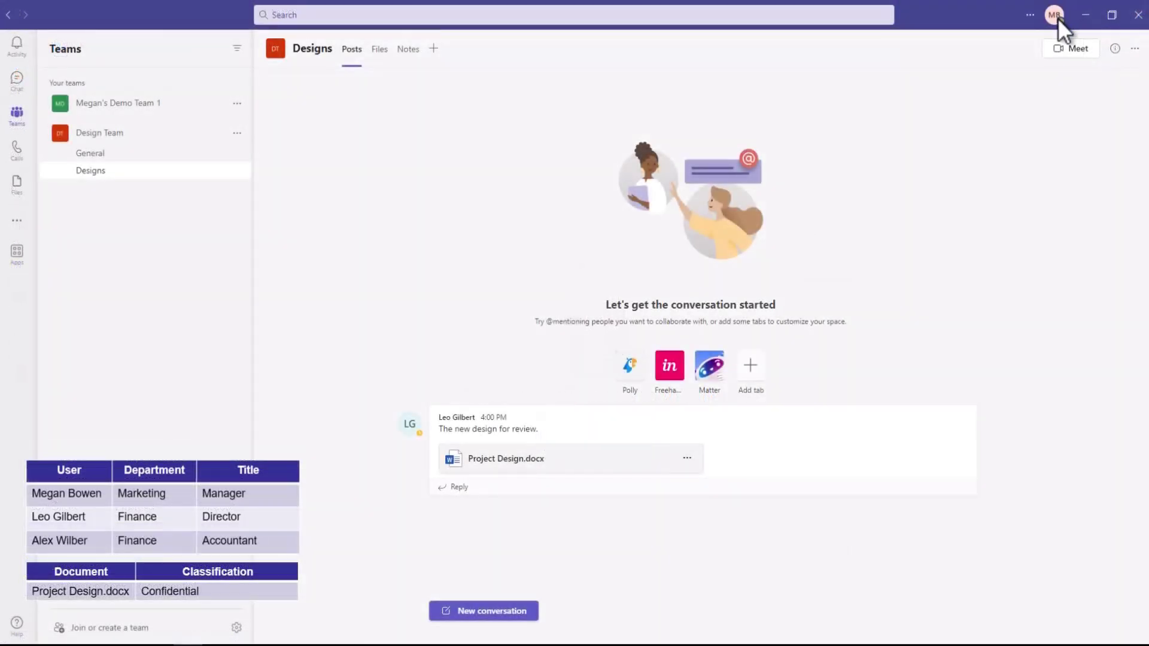
Step: Confirm the signed-in manager account, then open Project Design.docx inside Teams (default)
{"action": "left_click", "coordinate": [1054, 17]}
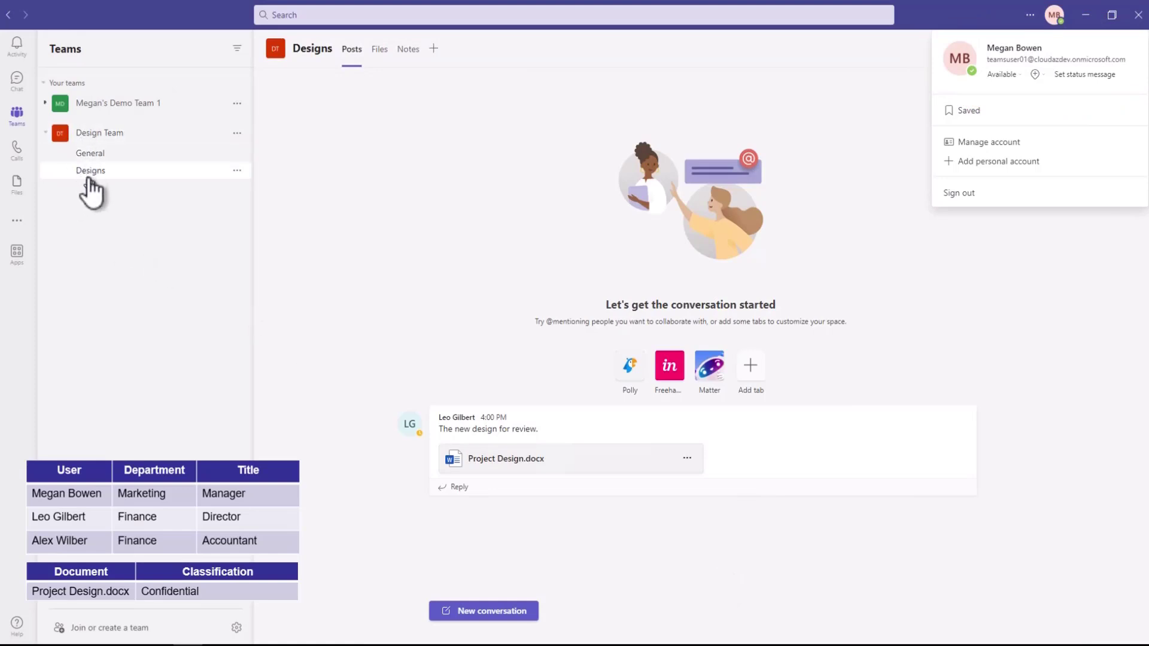
{"action": "left_click", "coordinate": [687, 459]}
{"action": "mouse_move", "coordinate": [700, 486]}
{"action": "left_click", "coordinate": [774, 487]}
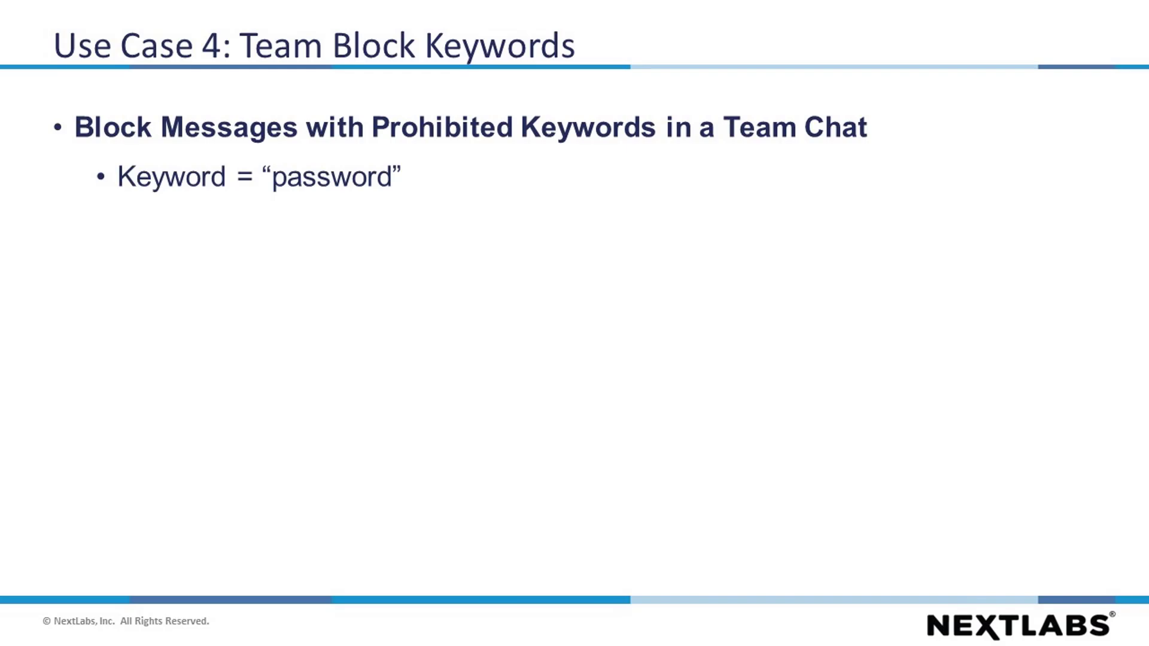
Step: Advance the slideshow to the Team Block Keywords policies diagram slide
{"action": "key", "text": "Right"}
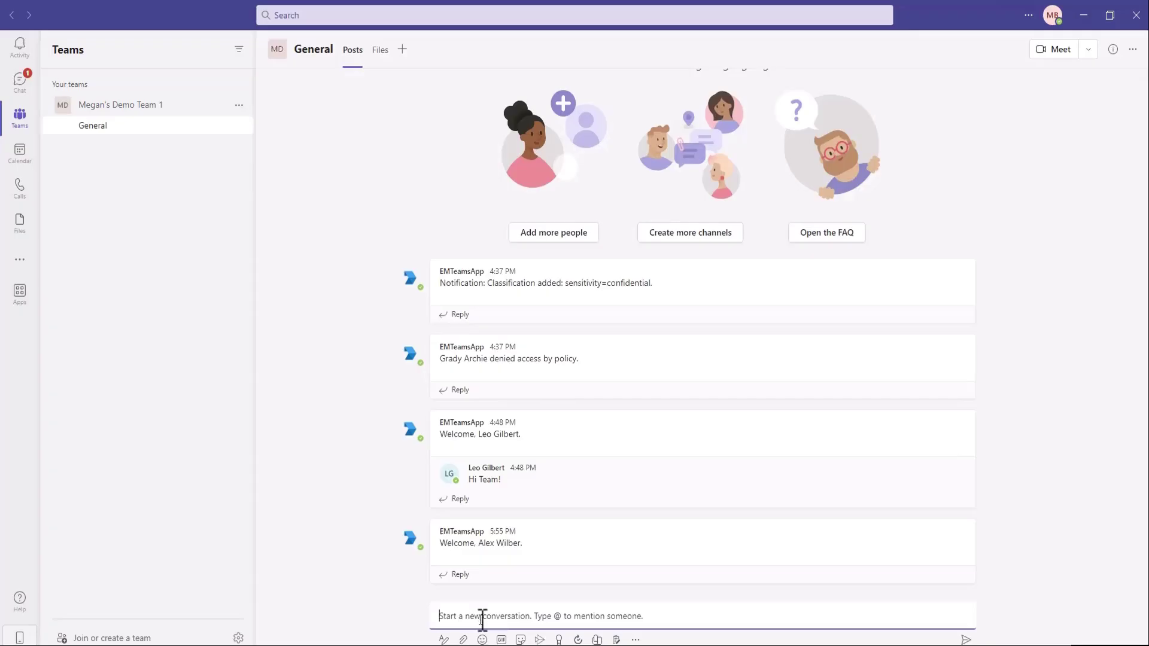
Step: Send a General channel message announcing a new password, using the prohibited keyword 'password'
{"action": "type", "text": "This is m"}
{"action": "type", "text": "y new password"}
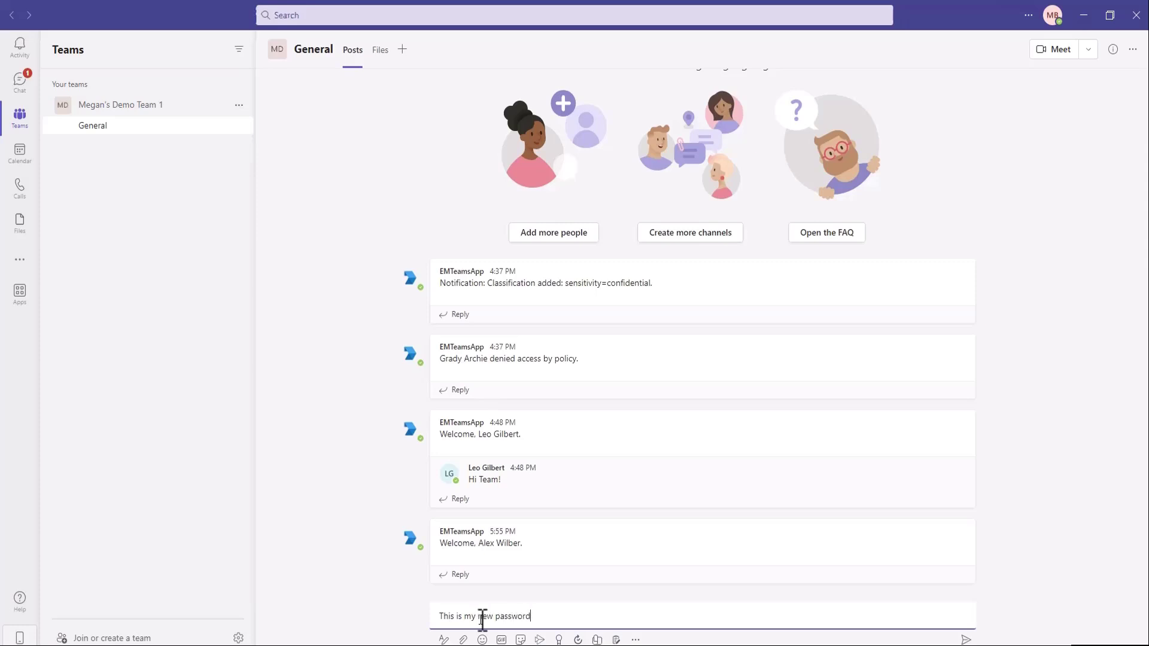
{"action": "type", "text": " 12345"}
{"action": "key", "text": "Return"}
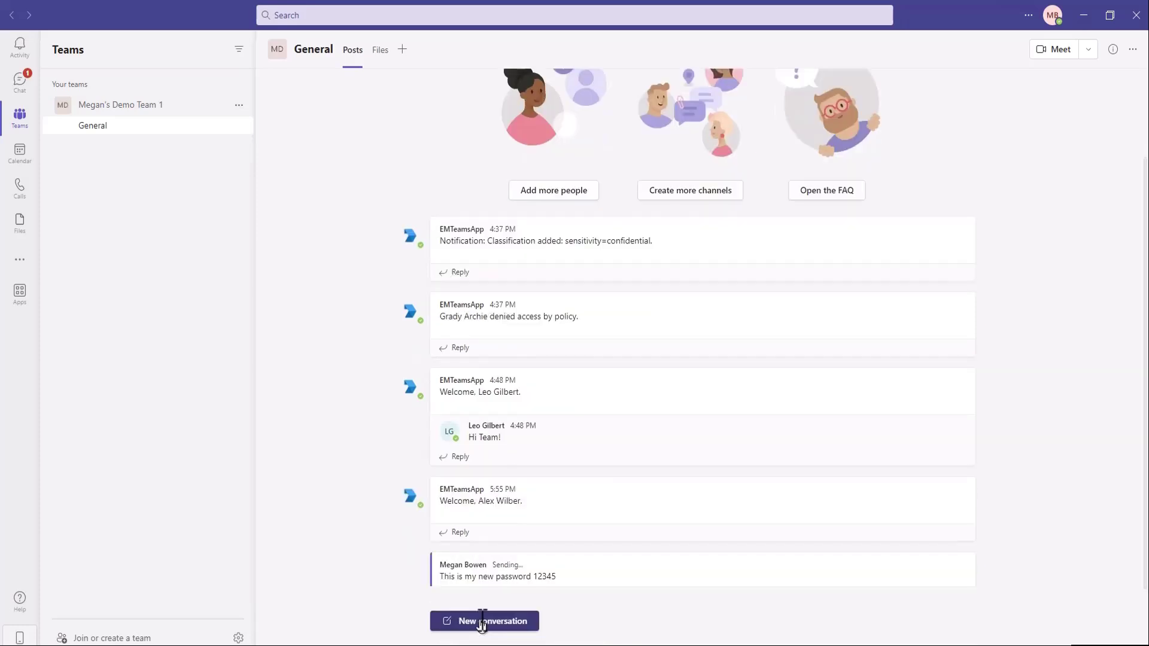